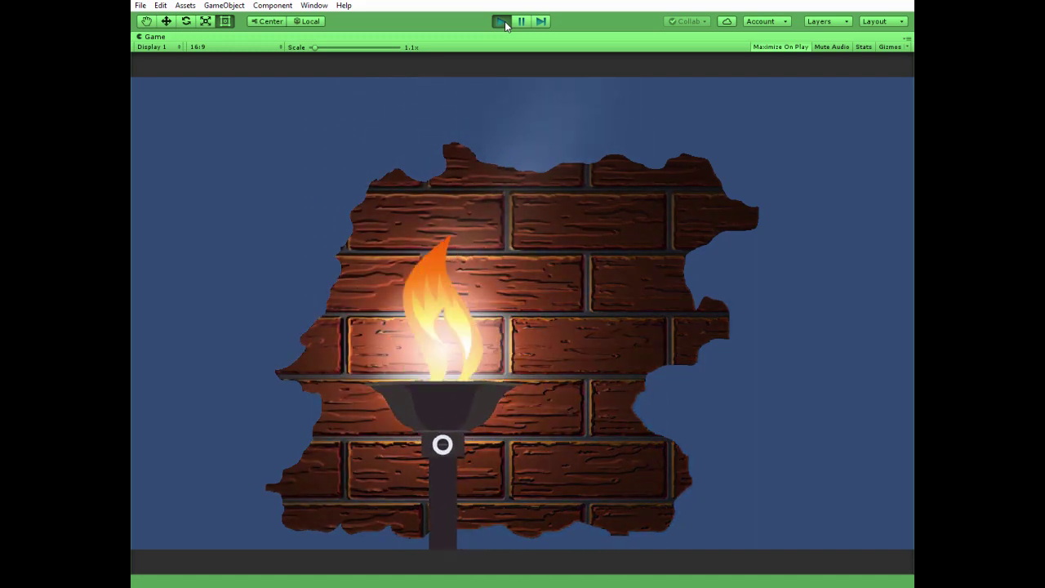
Stop the game preview and drag the breakWall sprite into the Scene view.
left_click(503, 22)
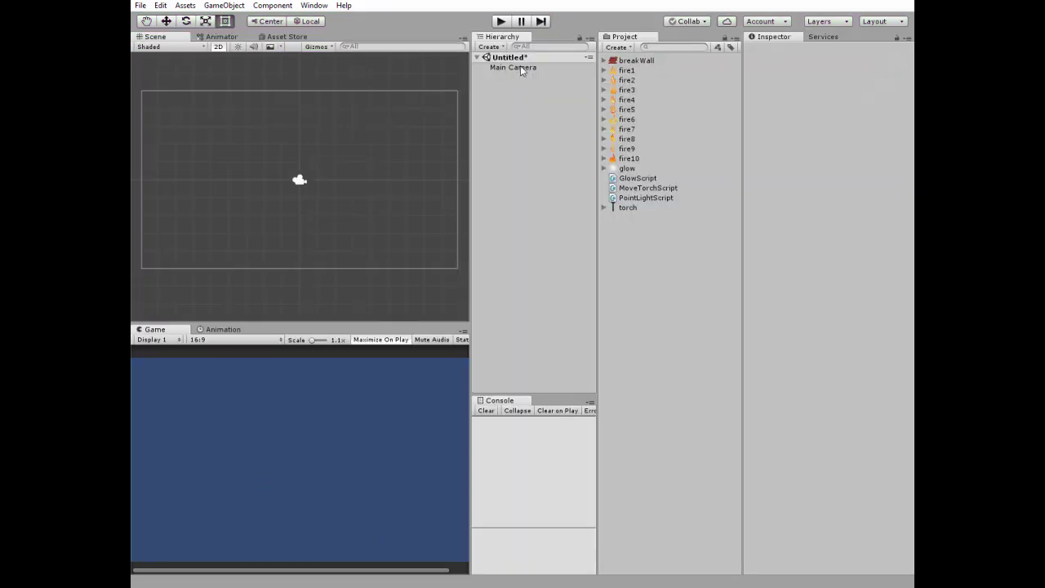
left_click(629, 61)
left_click_drag(628, 61, 292, 190)
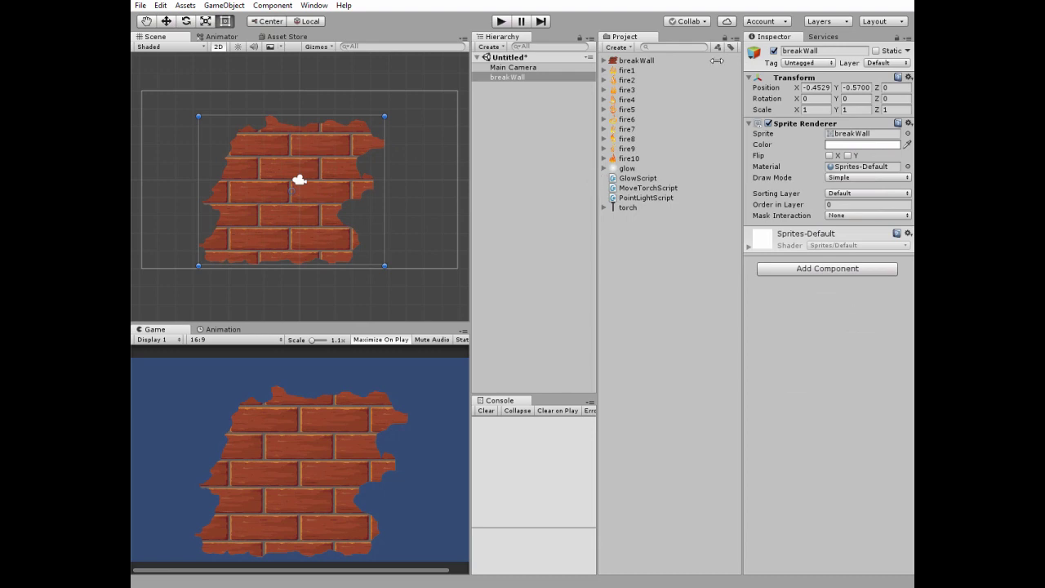
left_click(633, 61)
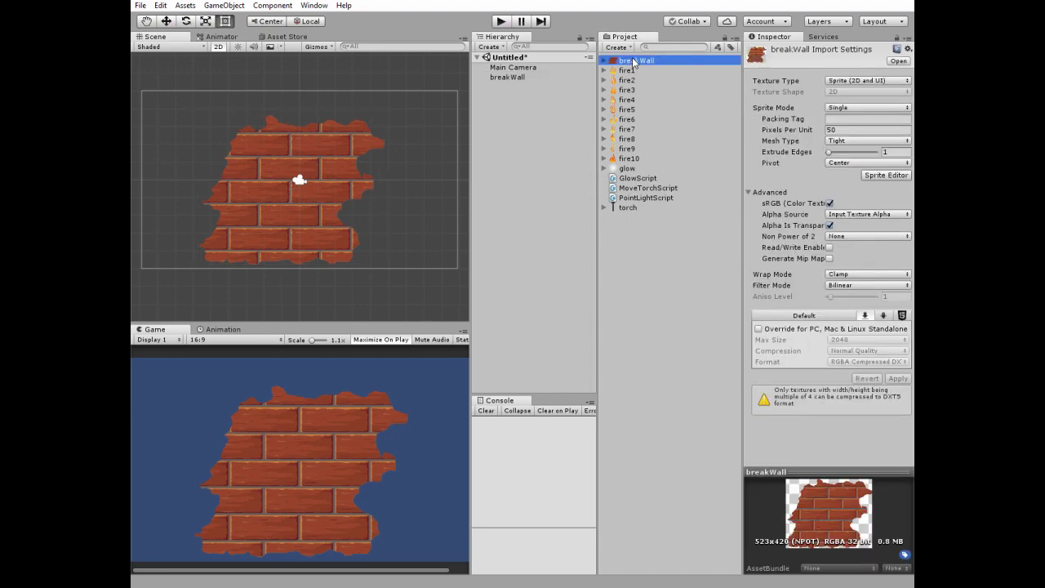
Duplicate the breakWall texture and rename the copy breakWallNormalMap.
key("ctrl+d")
left_click(640, 74)
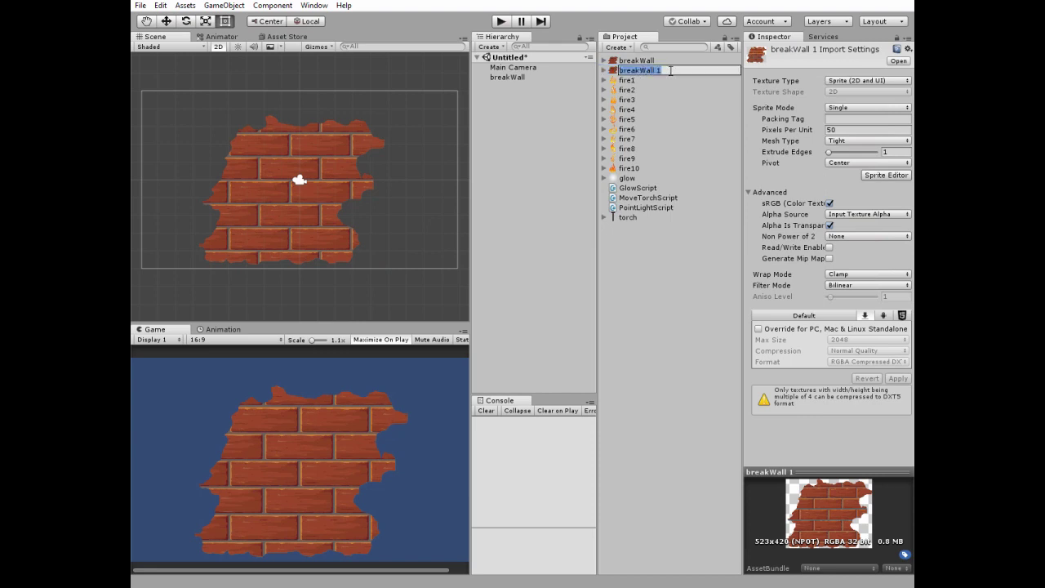
type("NormalMap")
key("Return")
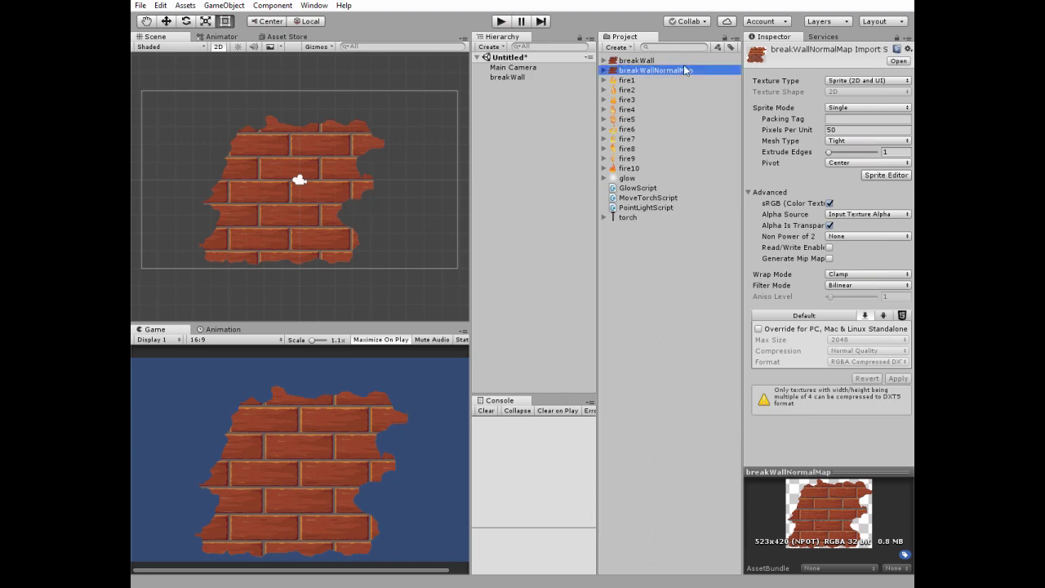
Import the copy as a Normal map created from grayscale and apply the settings.
left_click(841, 80)
left_click(816, 107)
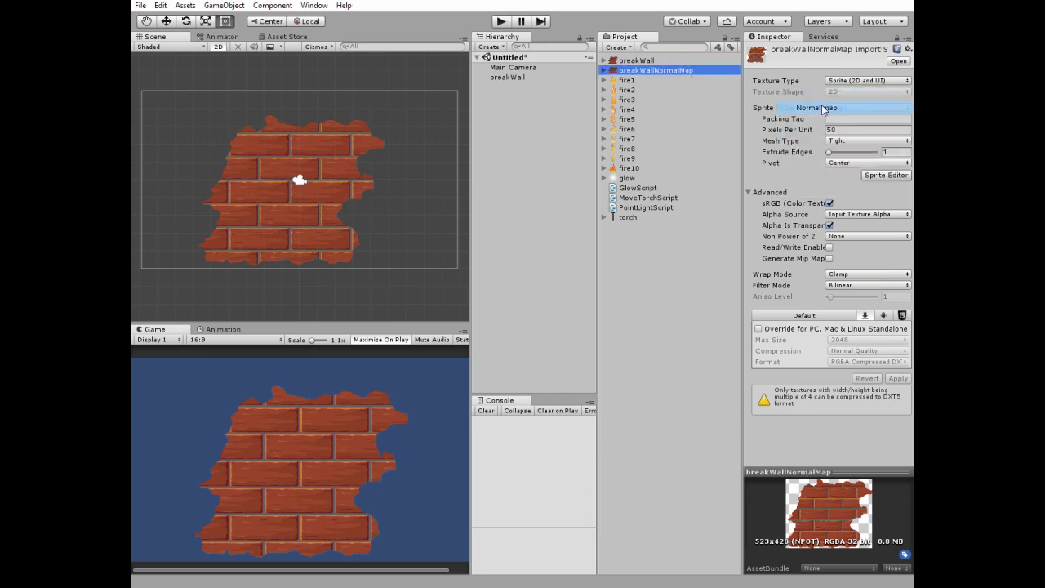
left_click(829, 108)
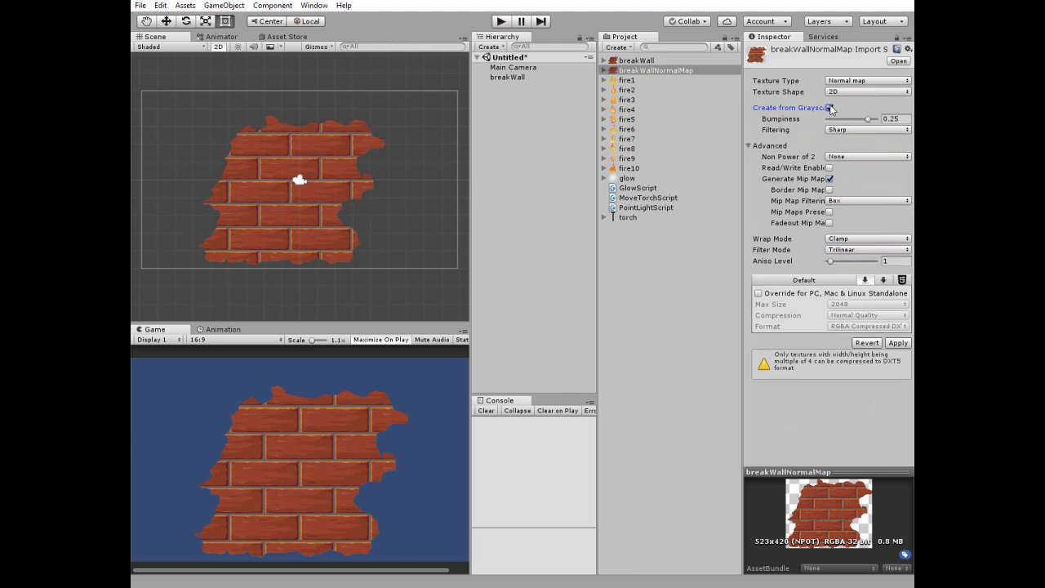
left_click(896, 343)
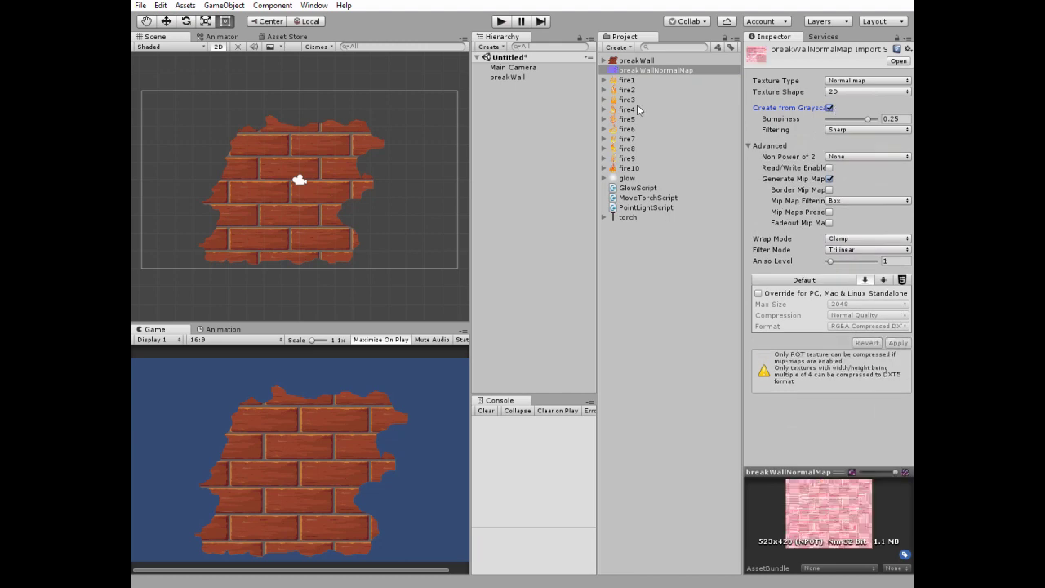
left_click(624, 49)
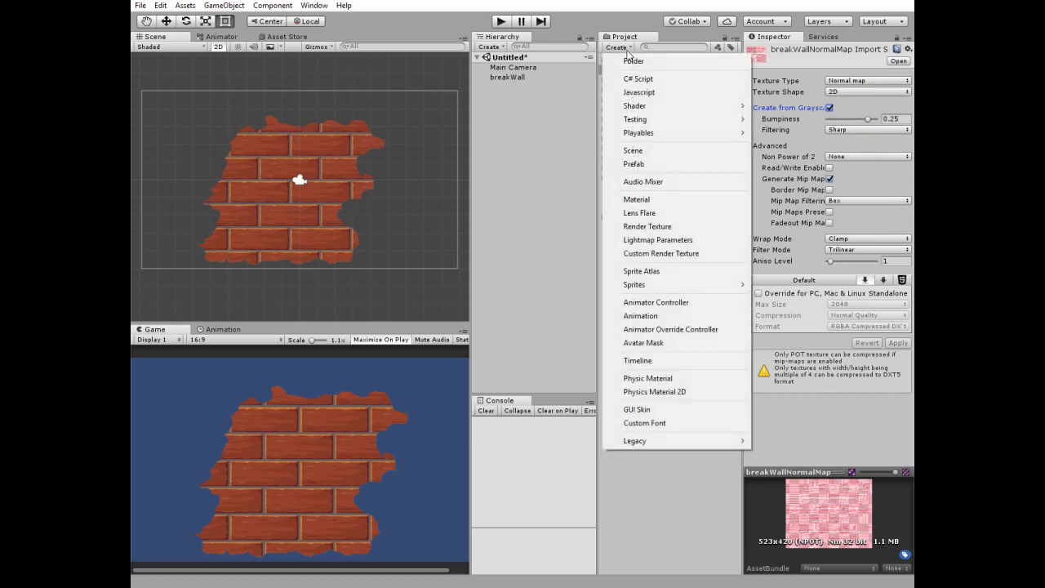
Create a new material named BrickWallMaterial.
left_click(643, 199)
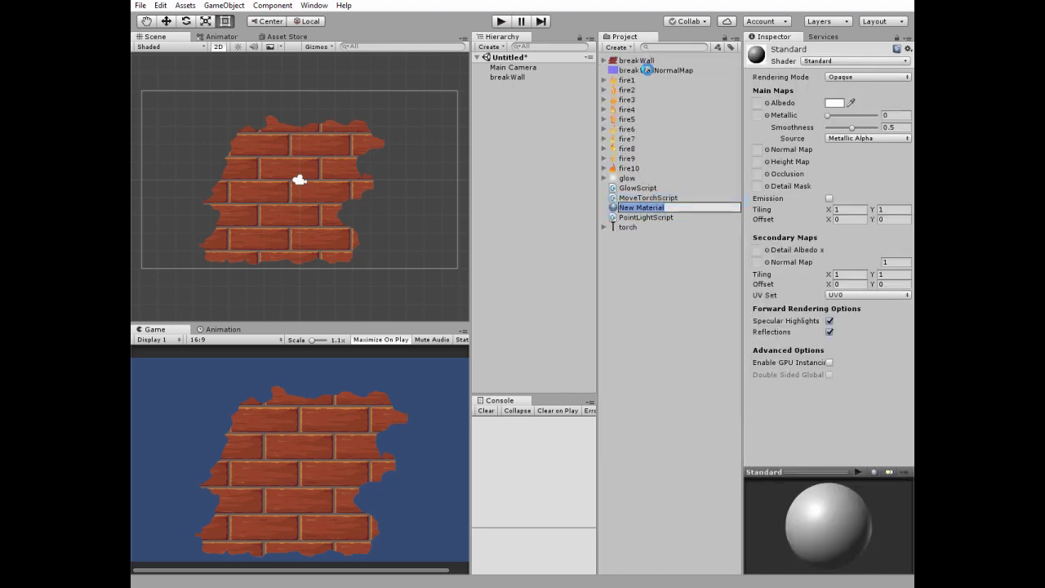
left_click(645, 70)
left_click(636, 209)
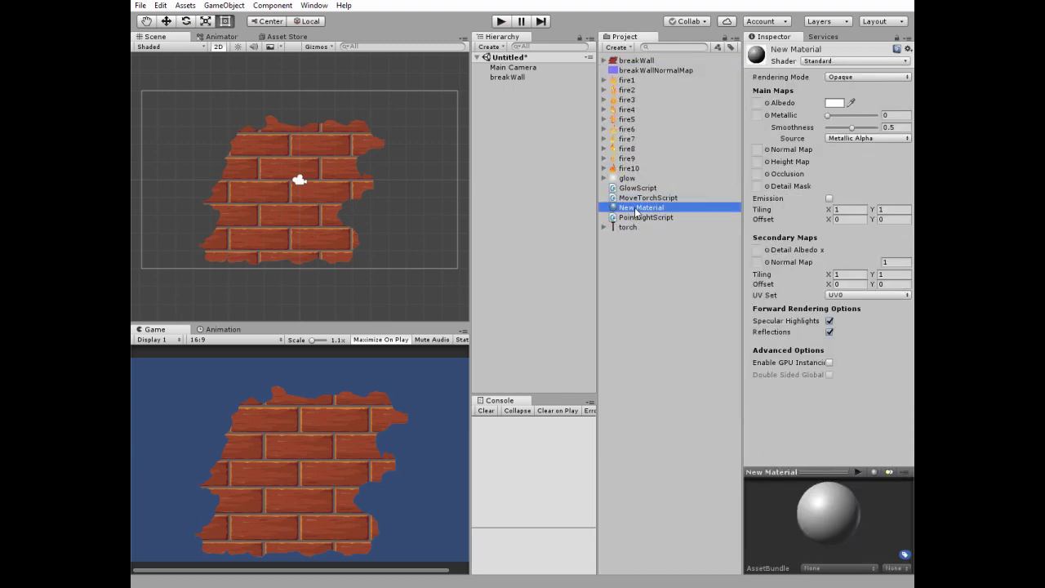
left_click(633, 211)
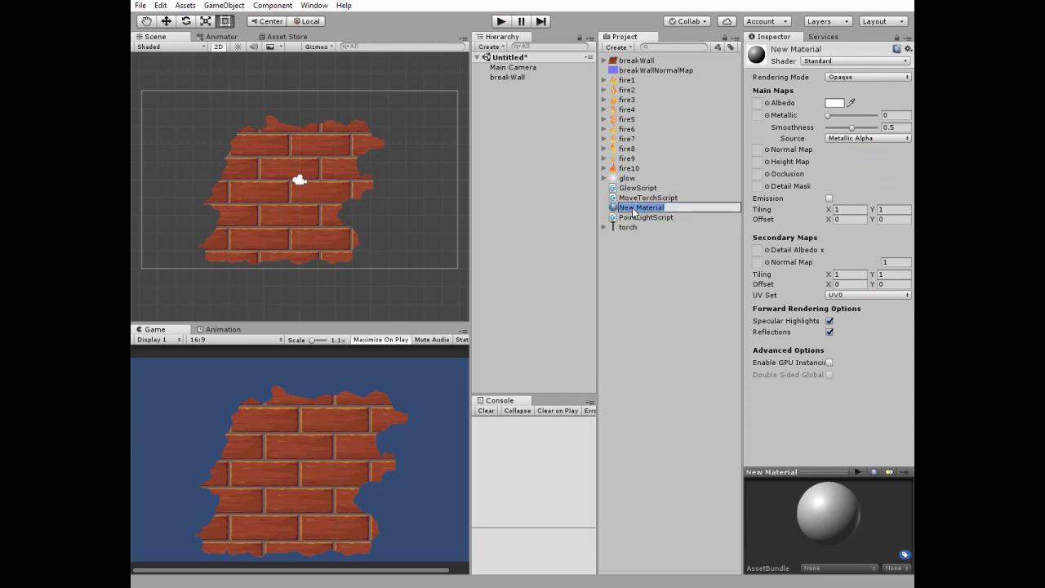
type("BrickWallMaterial")
key("Return")
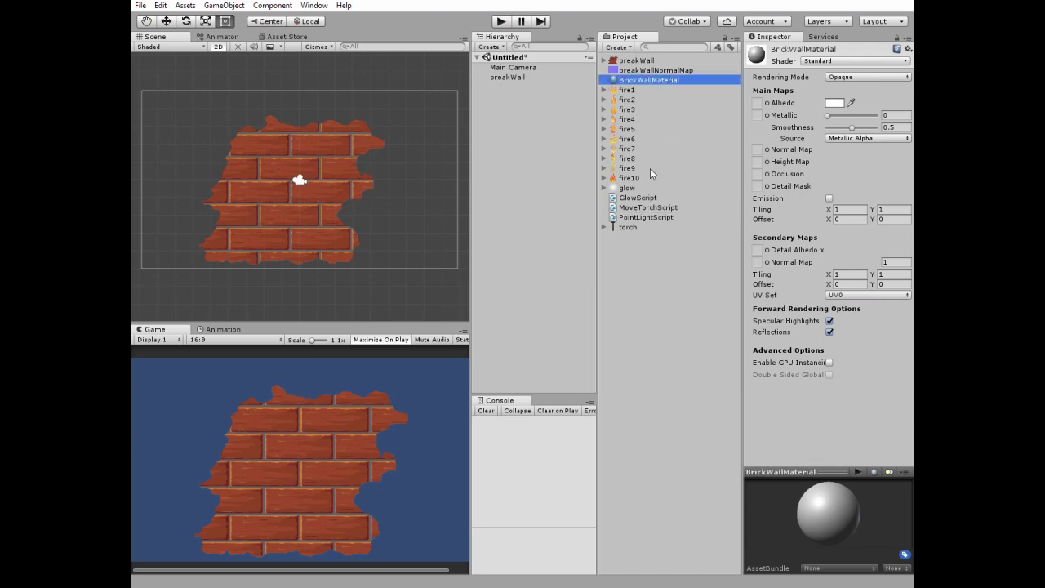
Set BrickWallMaterial to Cutout rendering and use breakWallNormalMap as its Normal Map.
left_click(838, 77)
left_click(850, 104)
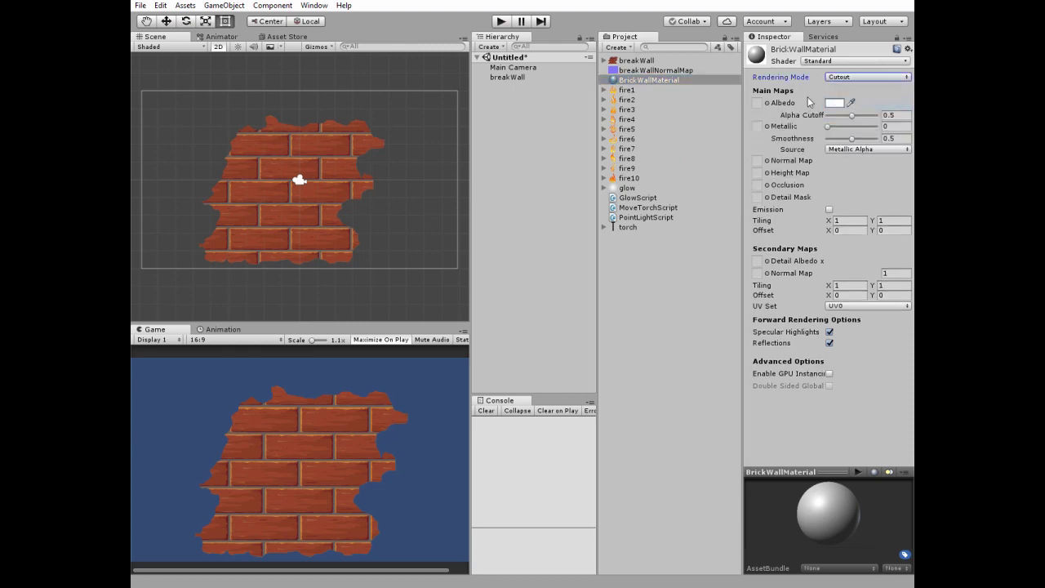
left_click_drag(617, 71, 759, 165)
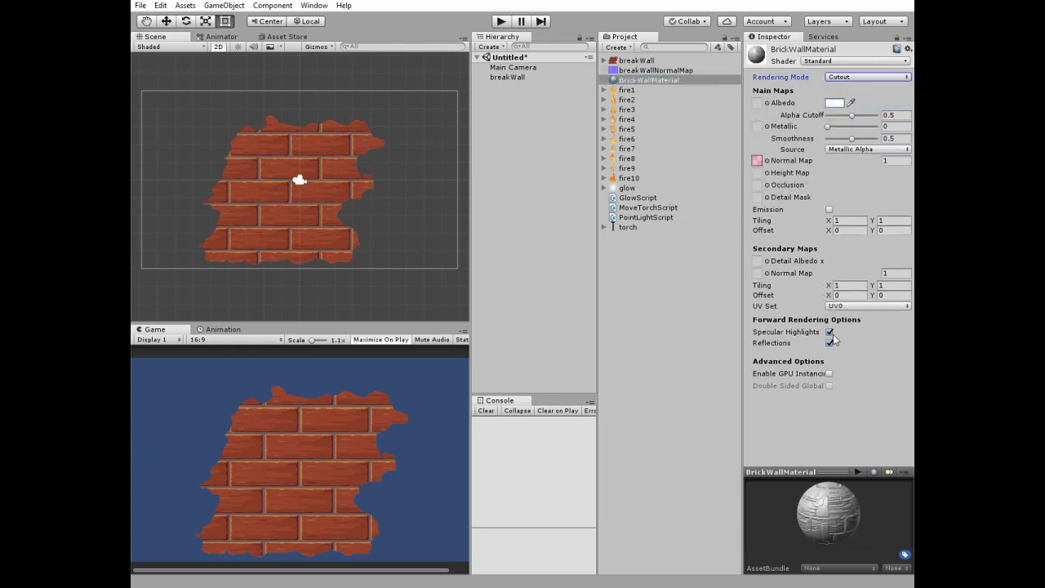
Put BrickWallMaterial in the breakWall object's Sprite Renderer Material field.
left_click(518, 76)
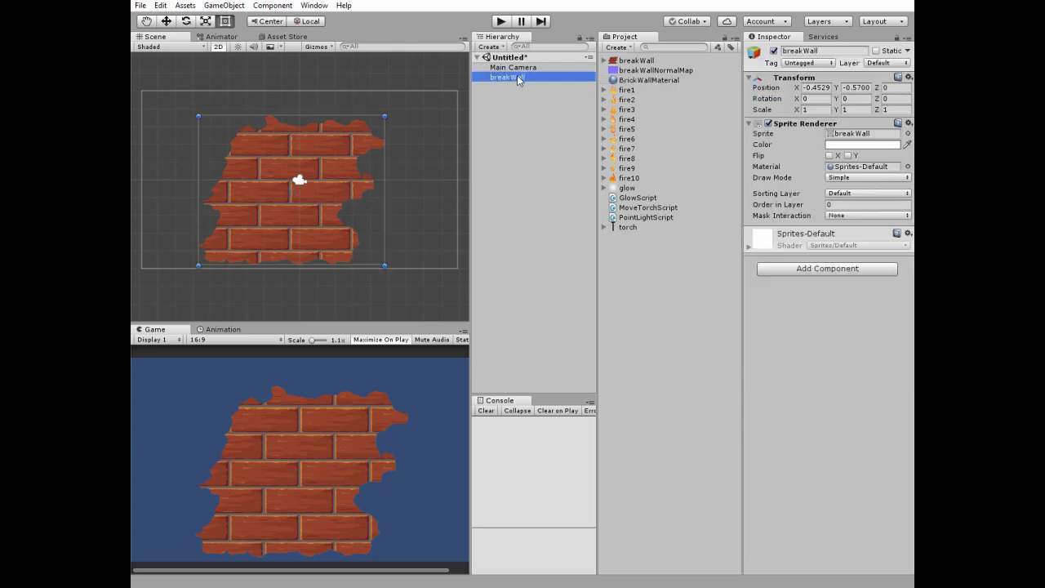
left_click_drag(620, 84, 859, 175)
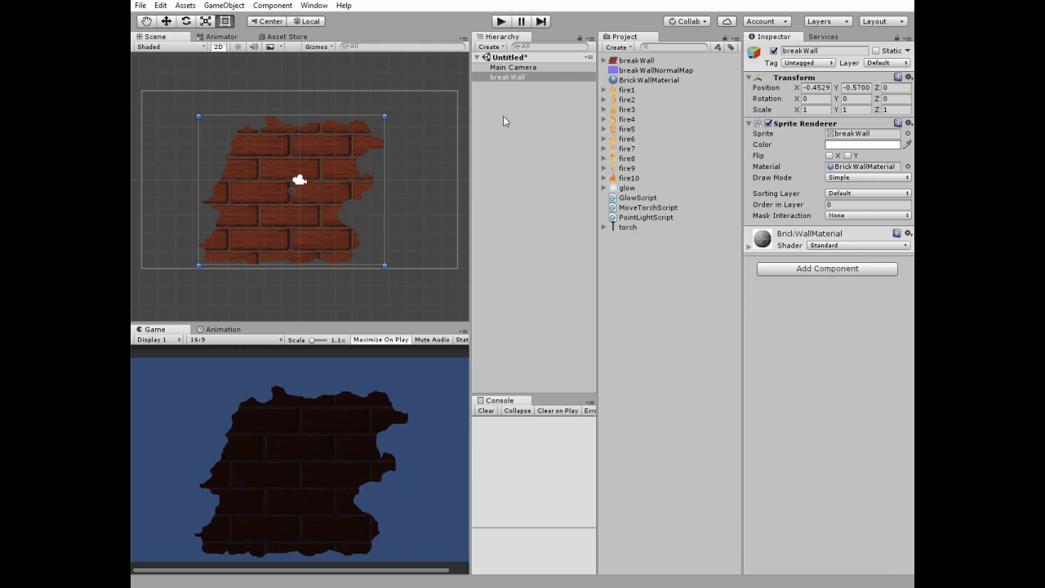
left_click(507, 78)
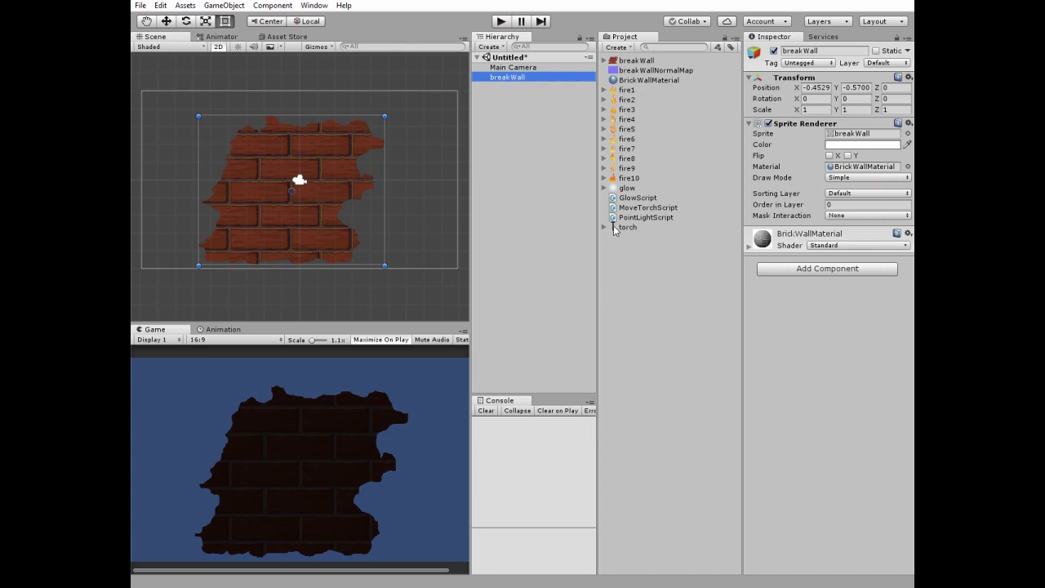
Place the torch prefab at the wall's base and set its Order in Layer to 10.
left_click_drag(614, 226, 286, 289)
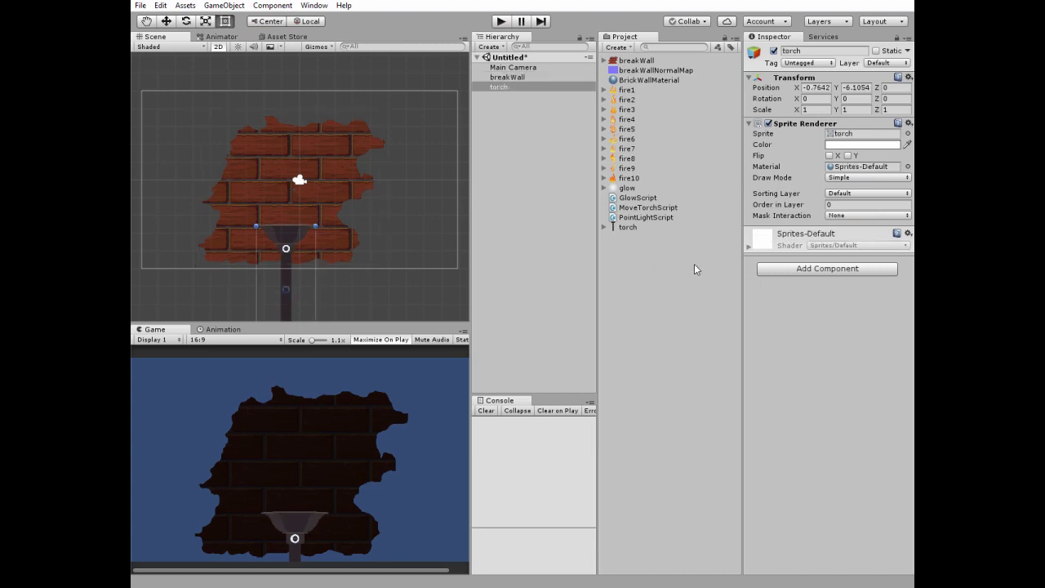
left_click(503, 88)
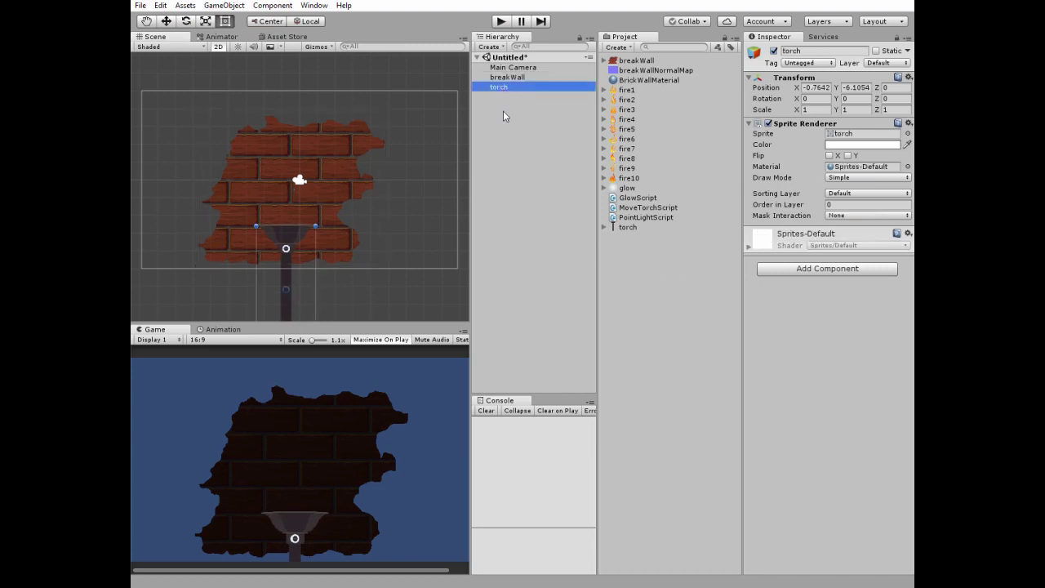
left_click(850, 204)
type("1")
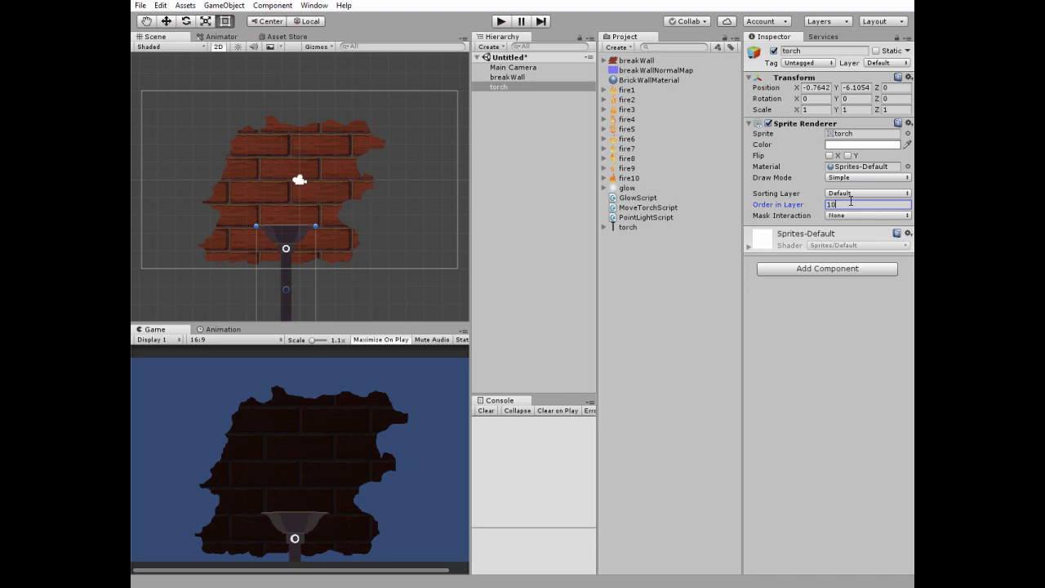
type("0")
left_click(645, 208)
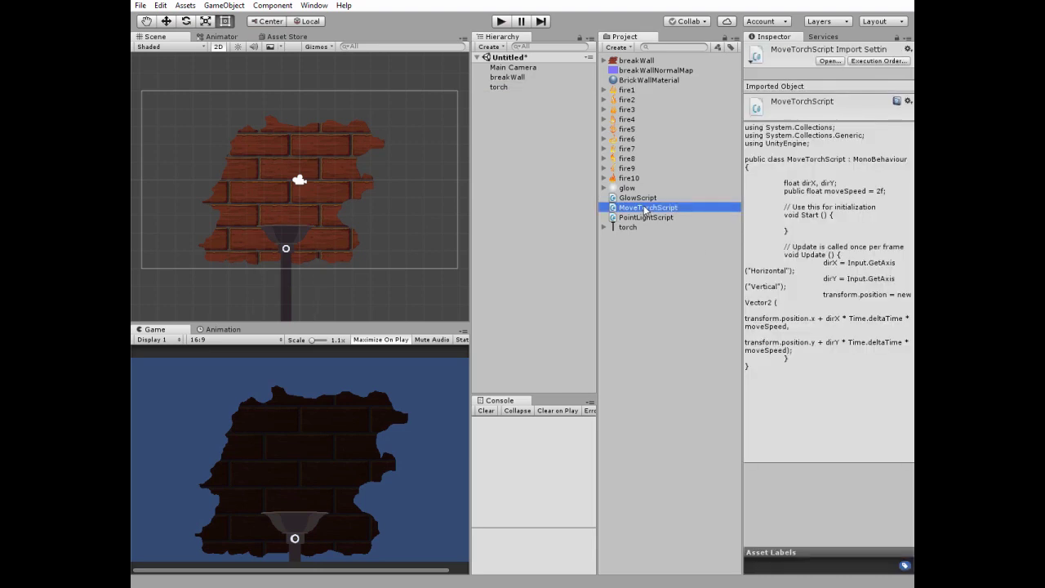
double_click(644, 208)
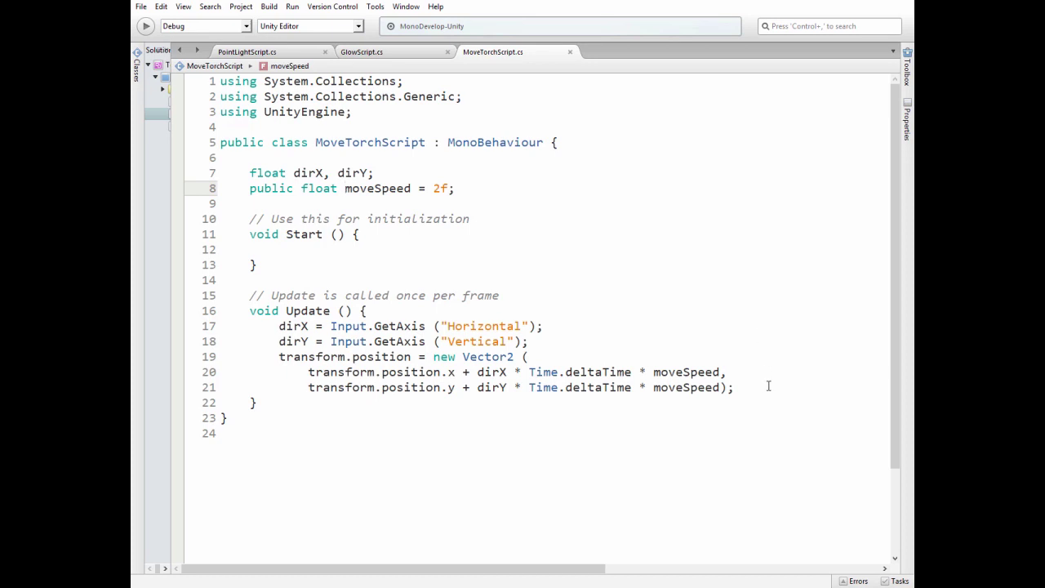
key("alt+Tab")
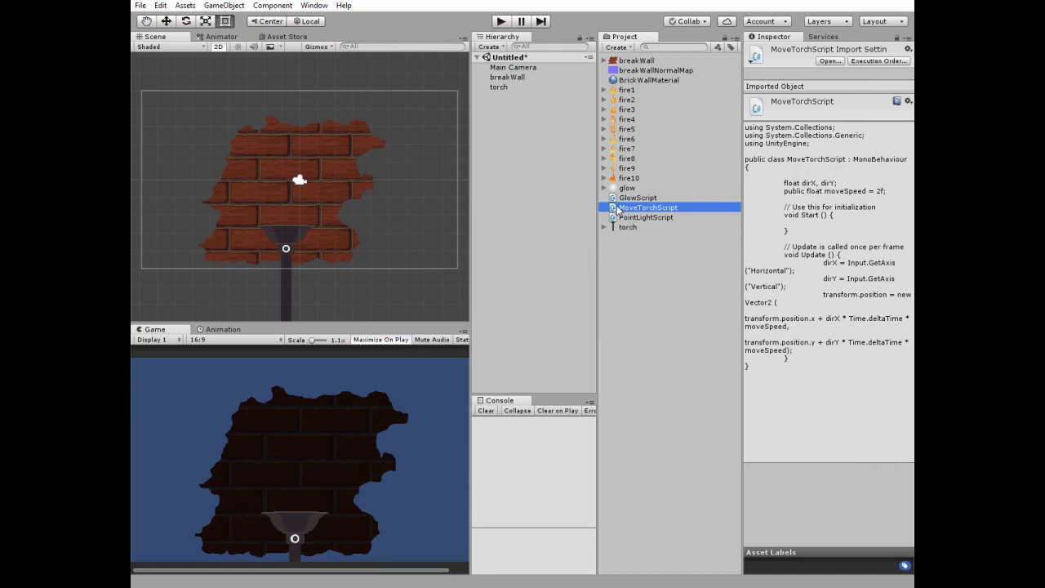
Attach MoveTorchScript to the torch and add a Point Light with a reset Transform.
left_click_drag(613, 211, 499, 92)
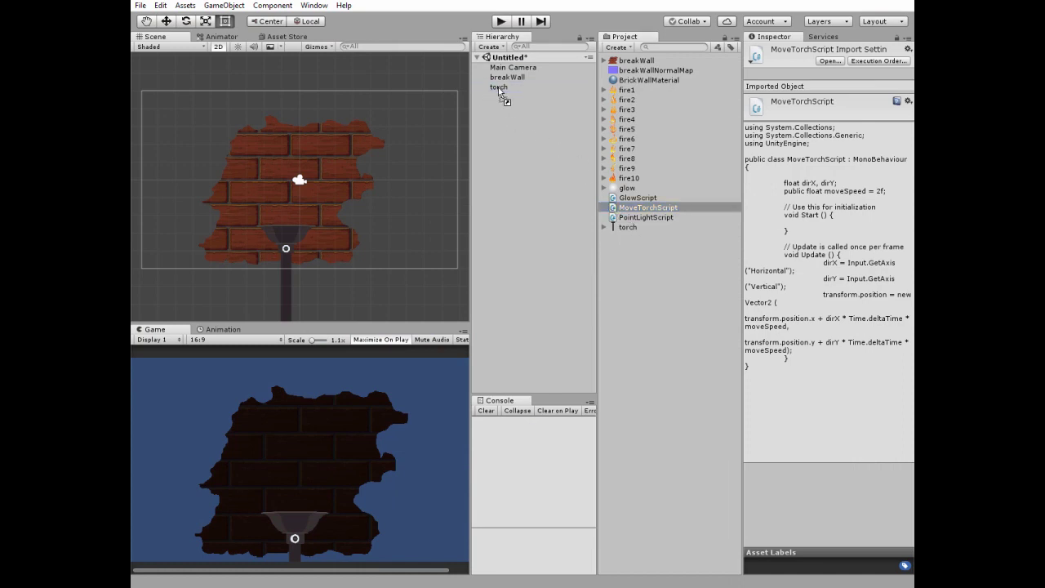
left_click_drag(499, 91, 498, 88)
left_click(489, 47)
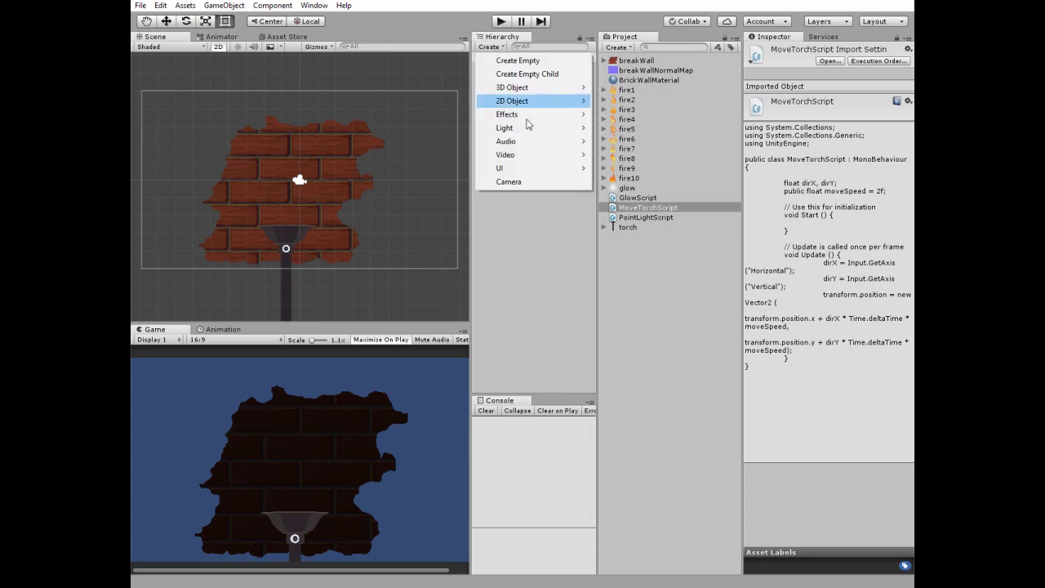
mouse_move(562, 129)
left_click(630, 141)
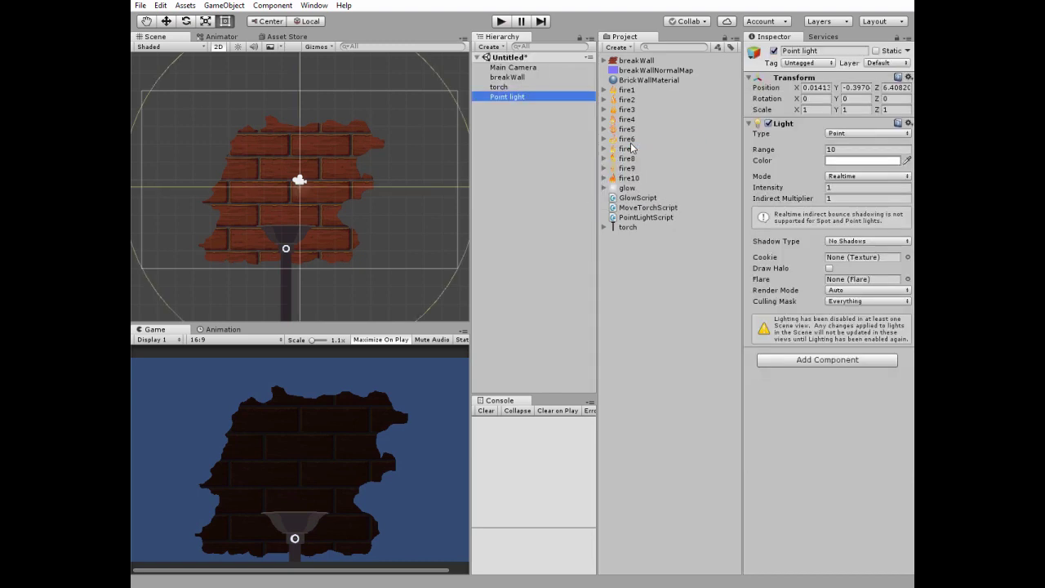
left_click(908, 76)
left_click(822, 93)
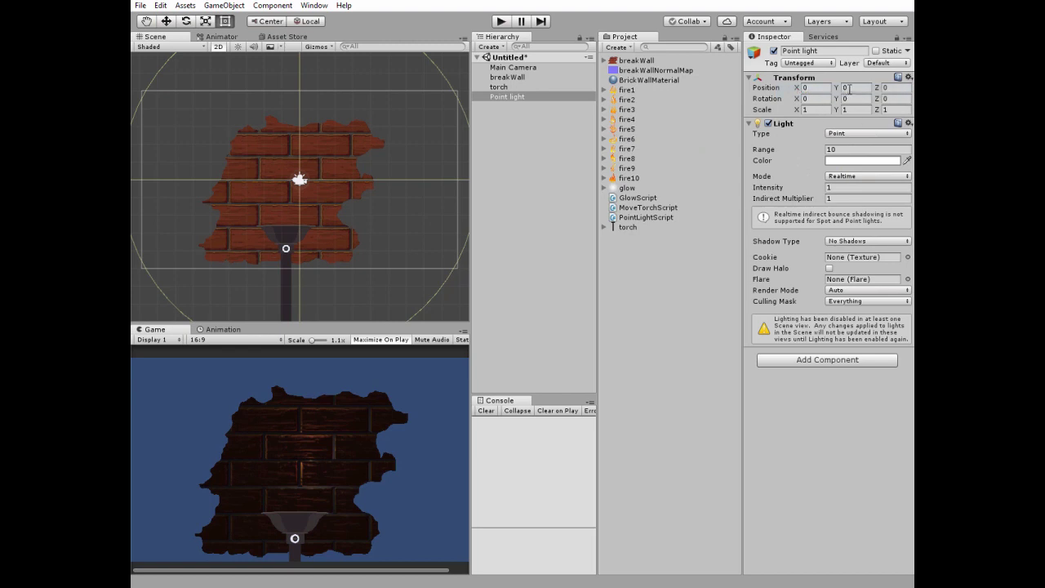
Move the point light just above the torch bowl, with Position Z -1.5.
left_click(165, 21)
left_click_drag(301, 186, 293, 211)
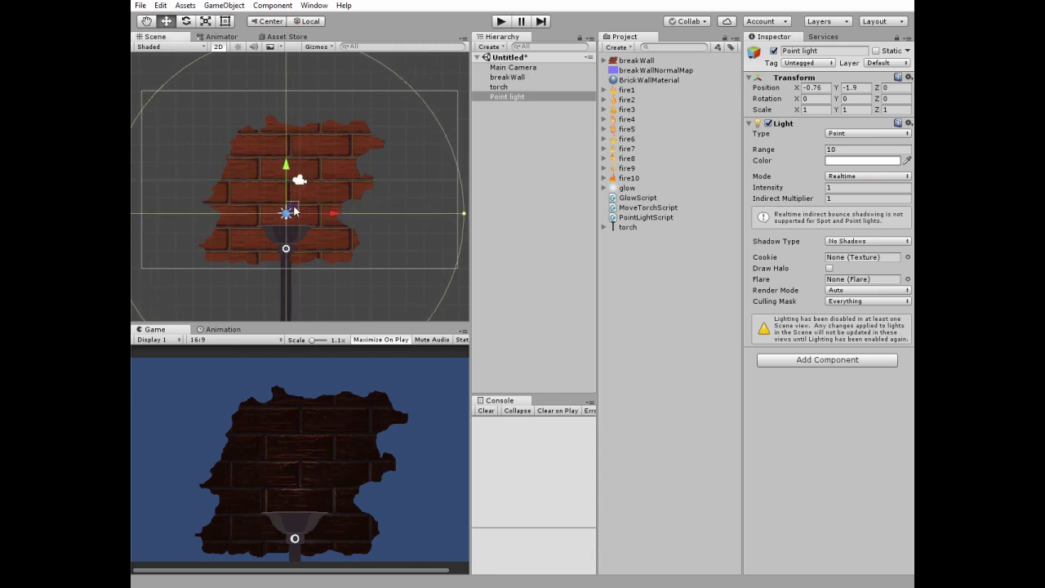
left_click_drag(878, 90, 851, 95)
left_click(908, 87)
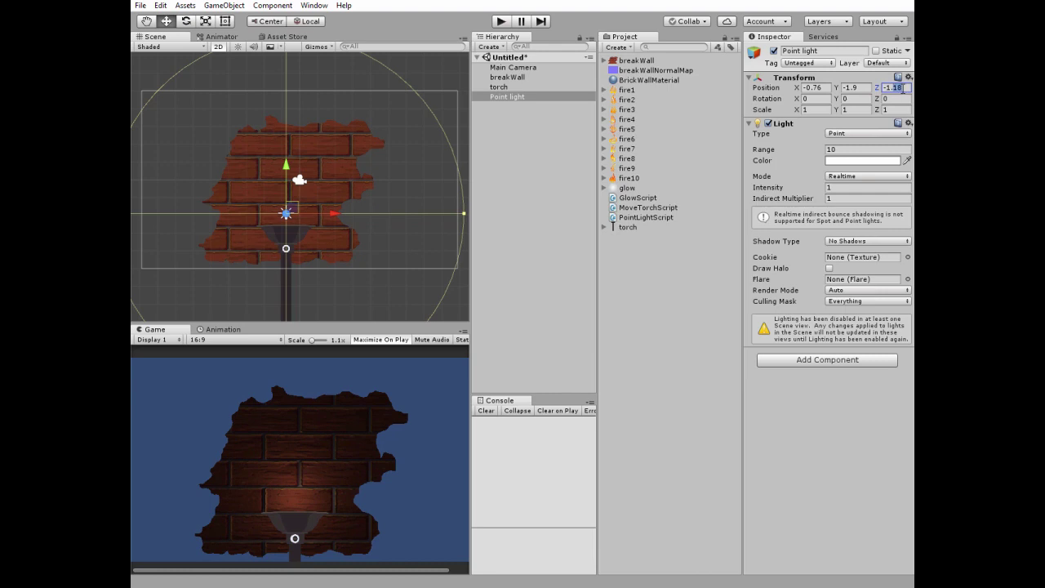
type("-1.5")
Make PointLightScript set the light's intensity each frame to Random.Range(minInt, maxInt).
left_click(550, 95)
double_click(645, 217)
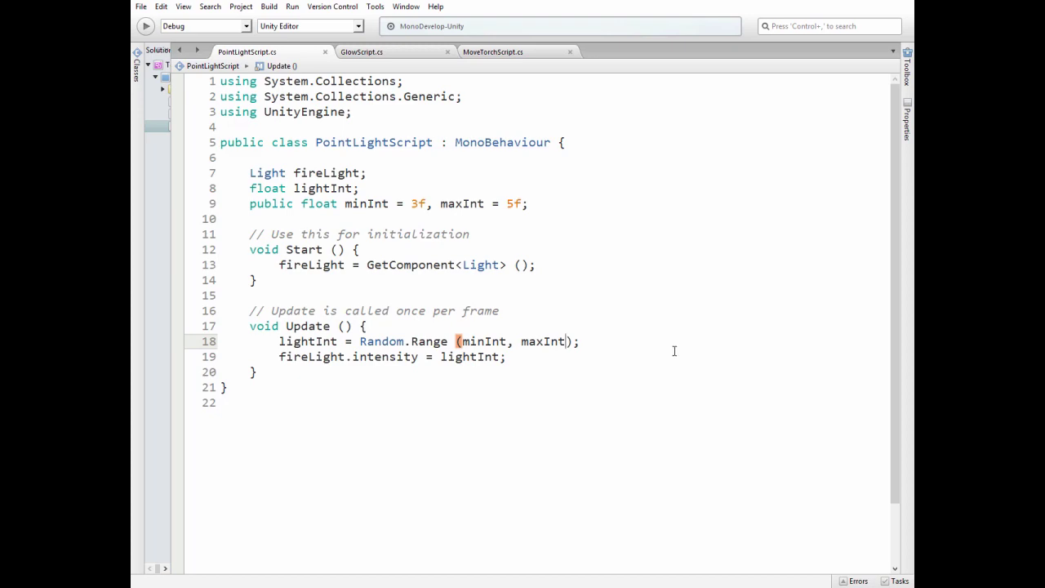
left_click(843, 2)
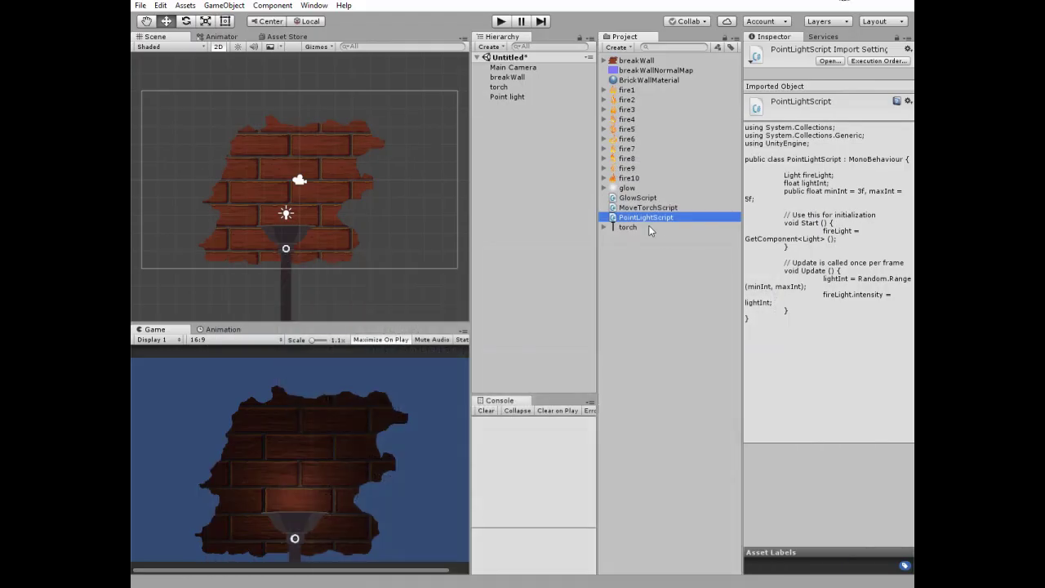
Attach PointLightScript to the Point light and parent the light under torch.
left_click_drag(614, 220, 510, 97)
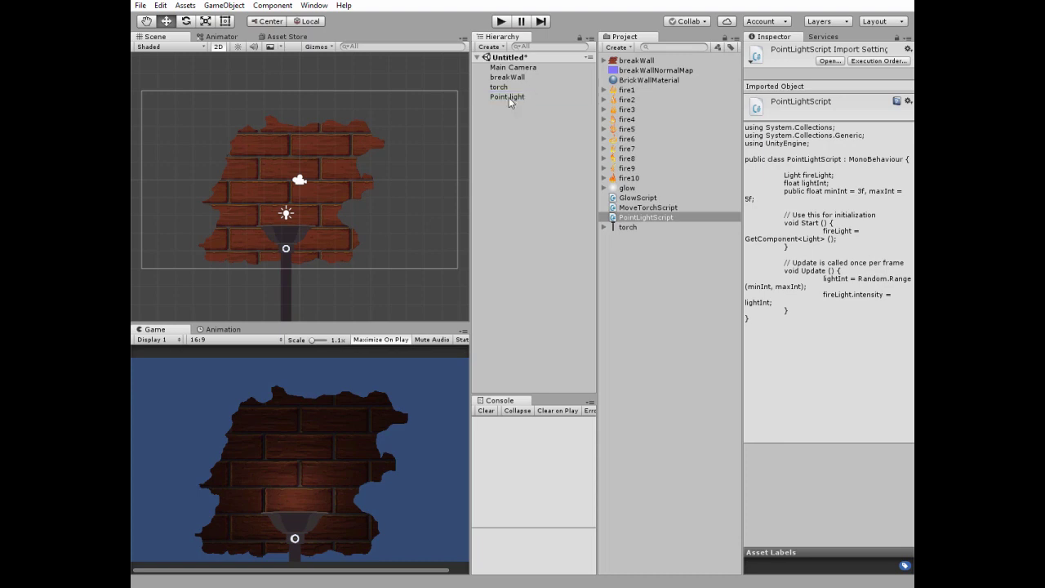
left_click_drag(500, 95, 505, 90)
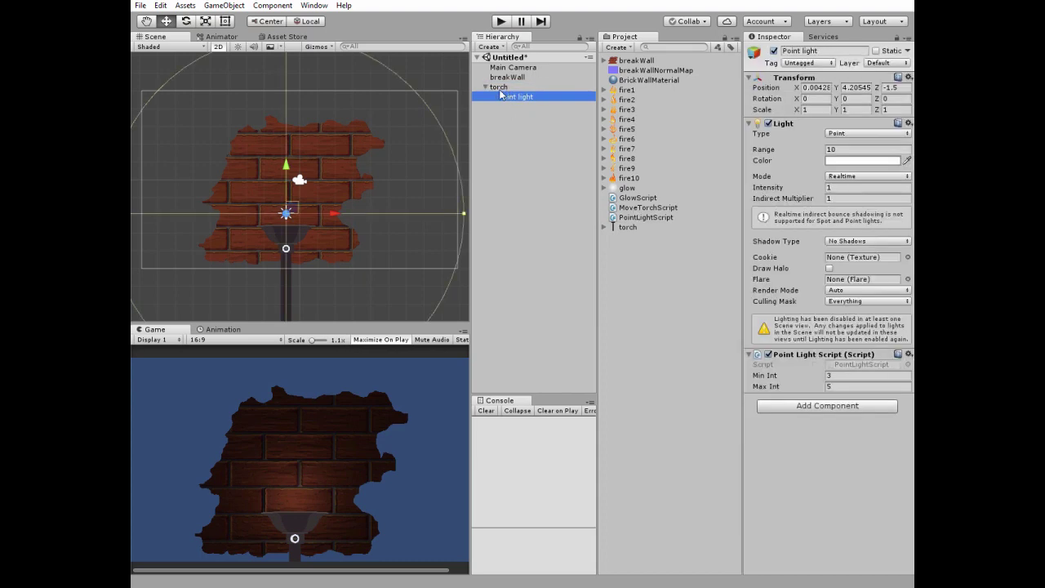
left_click(501, 88)
Add an empty child object named Fire under torch.
right_click(501, 88)
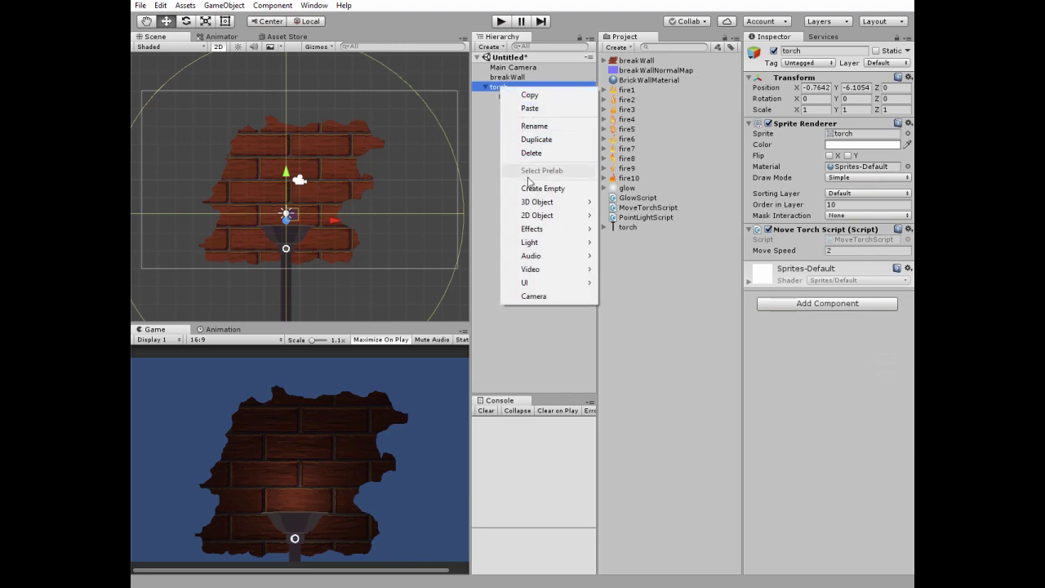
left_click(529, 189)
left_click(528, 106)
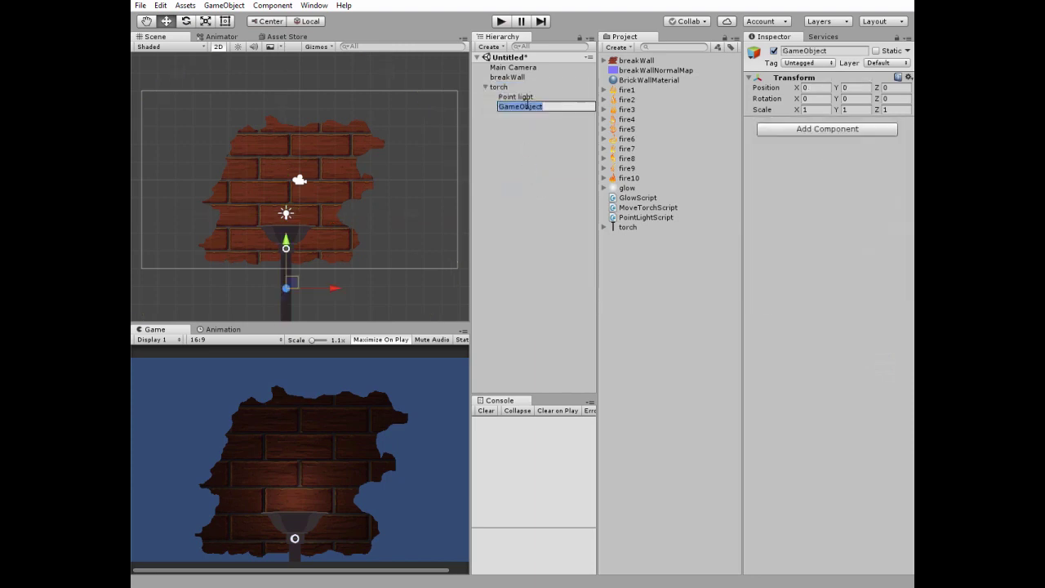
type("Fire")
key("Return")
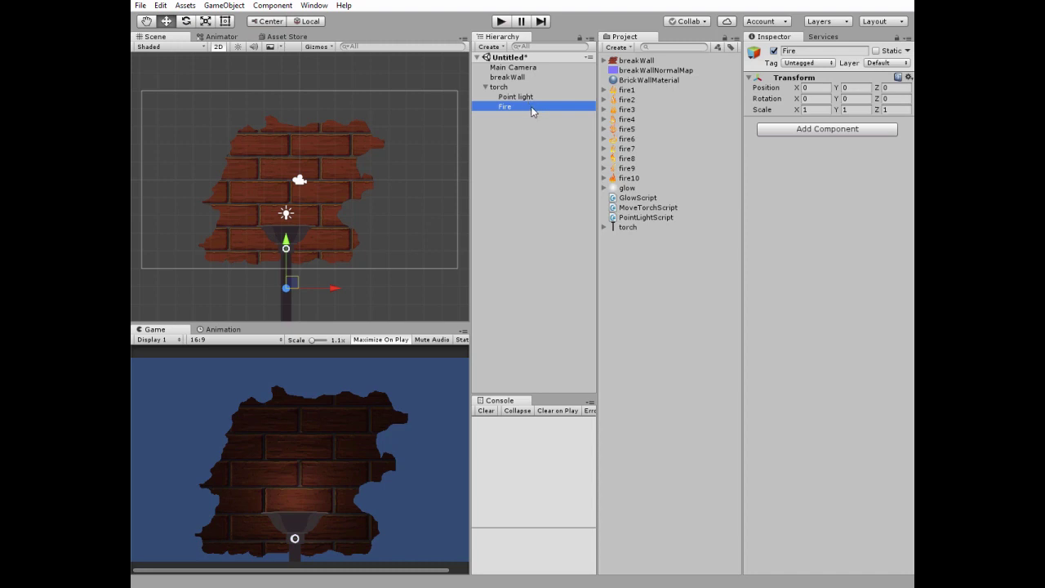
Add an empty child object named FireAnimation under Fire.
right_click(509, 112)
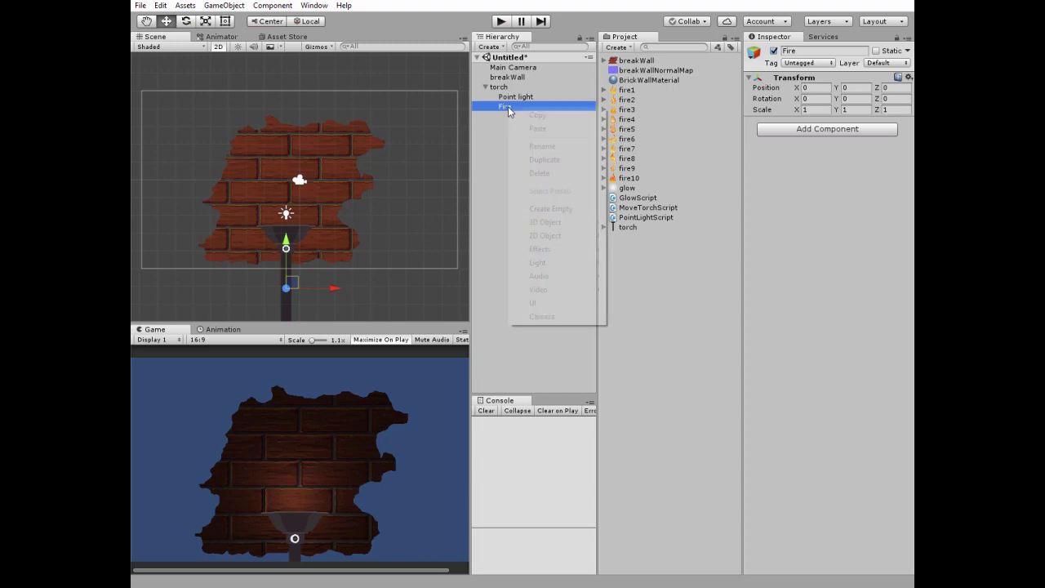
left_click(551, 210)
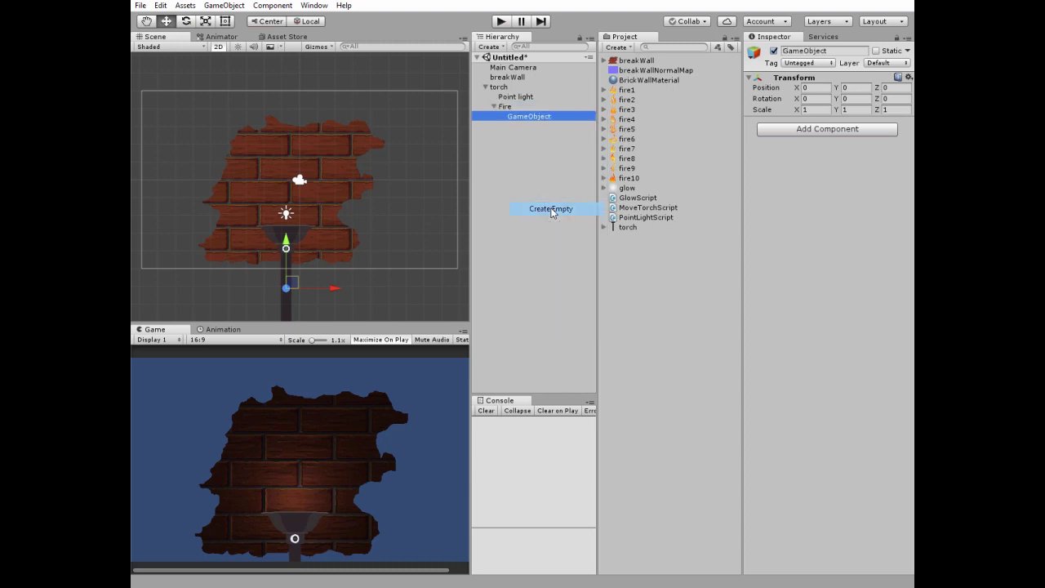
left_click(529, 117)
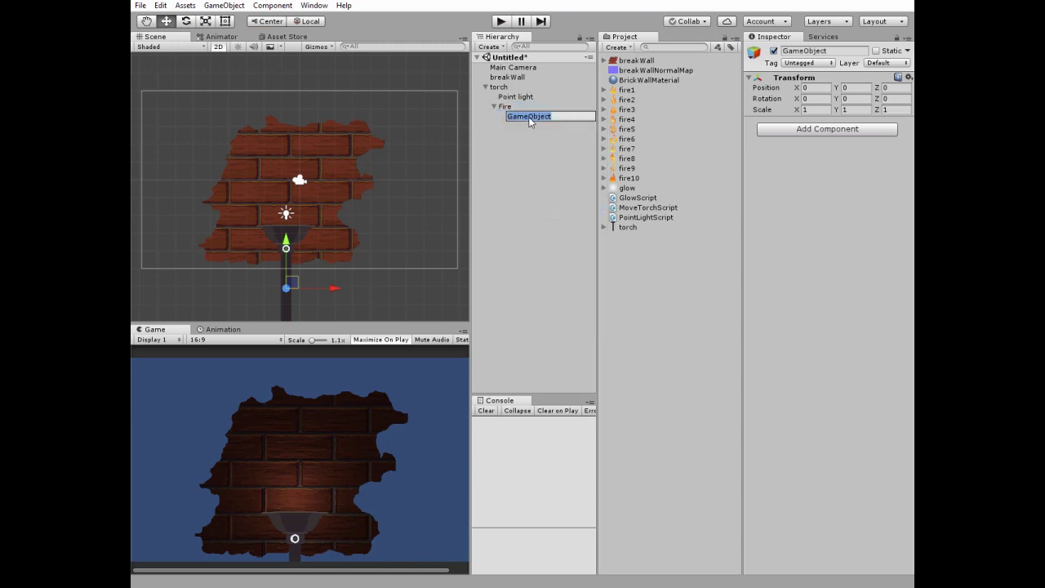
type("FireAnimation")
key("Return")
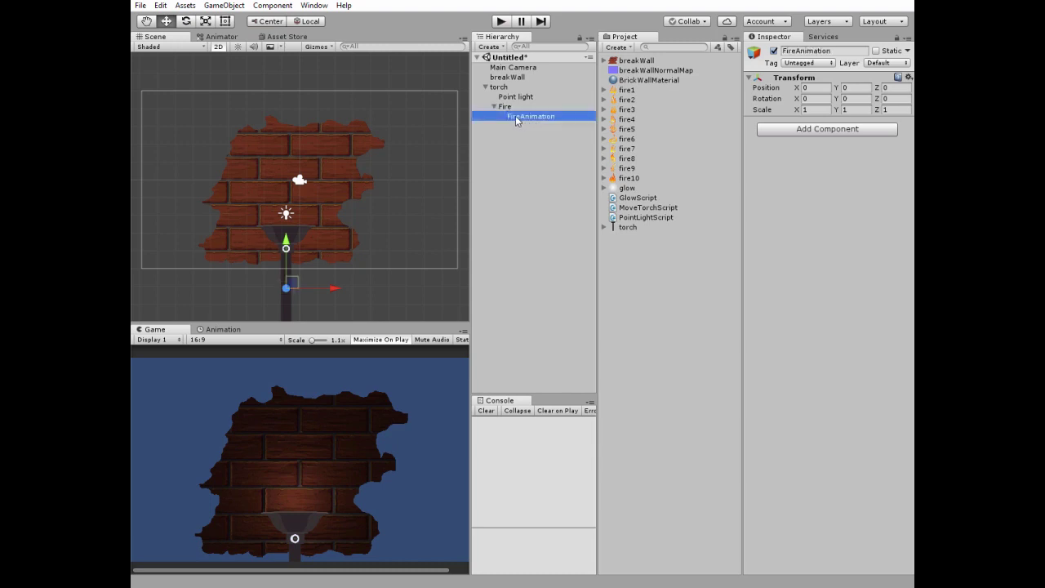
Create and save a new animation clip for FireAnimation.
left_click(225, 328)
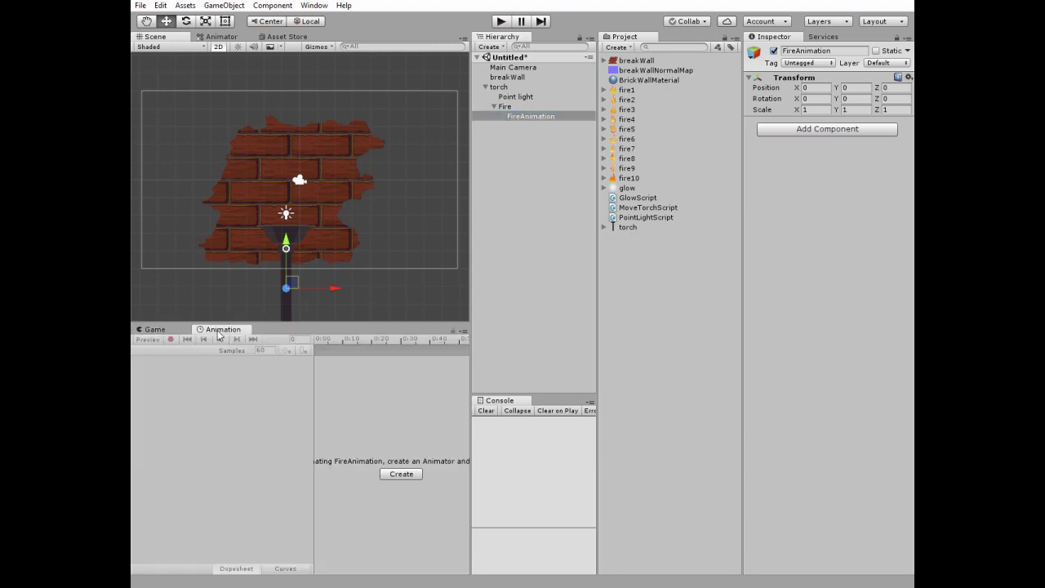
left_click(386, 475)
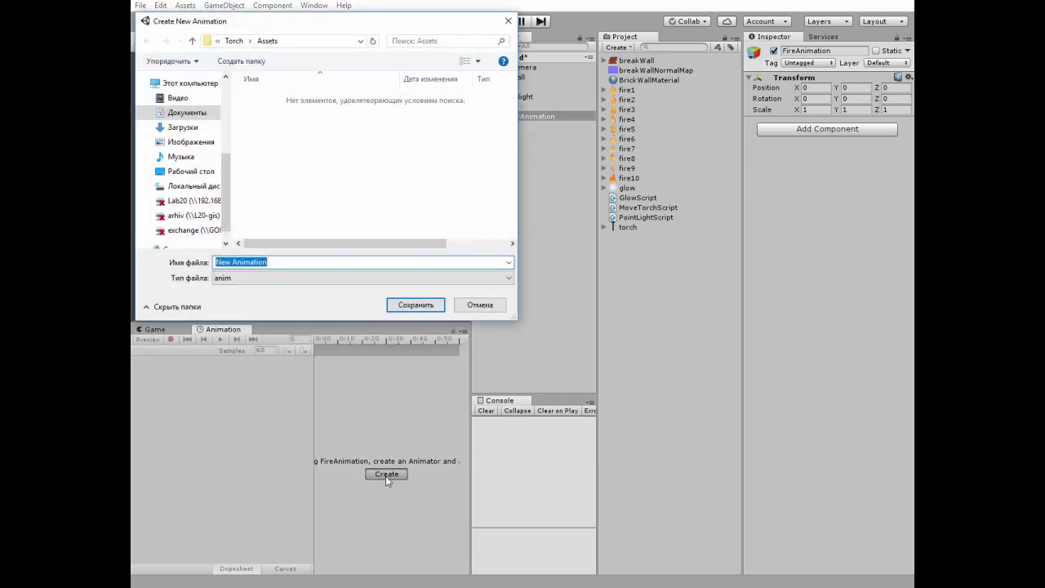
left_click(425, 311)
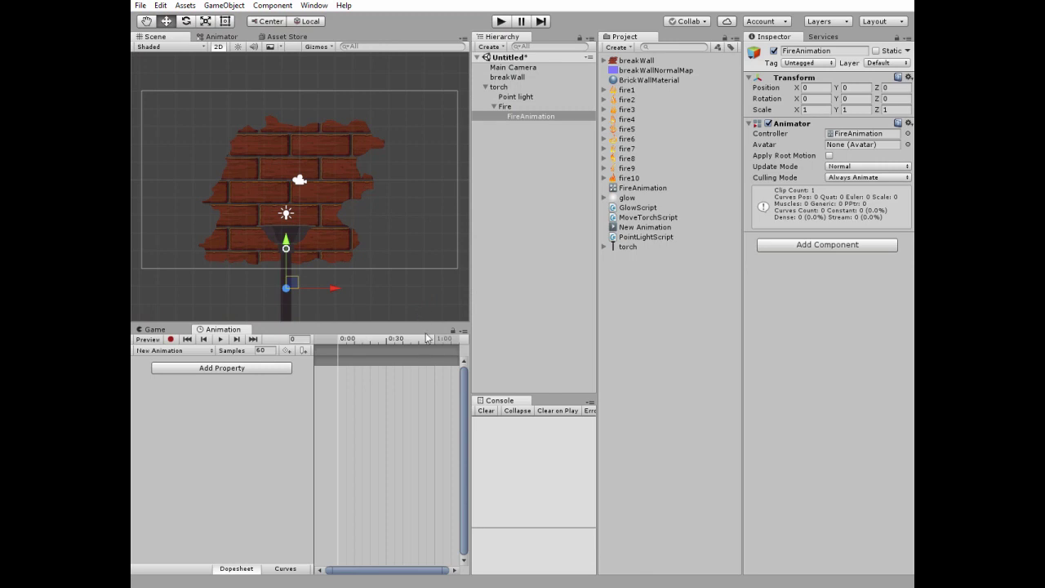
Key sprites fire1–fire10 onto the timeline at 20 samples and play the preview.
left_click(625, 91)
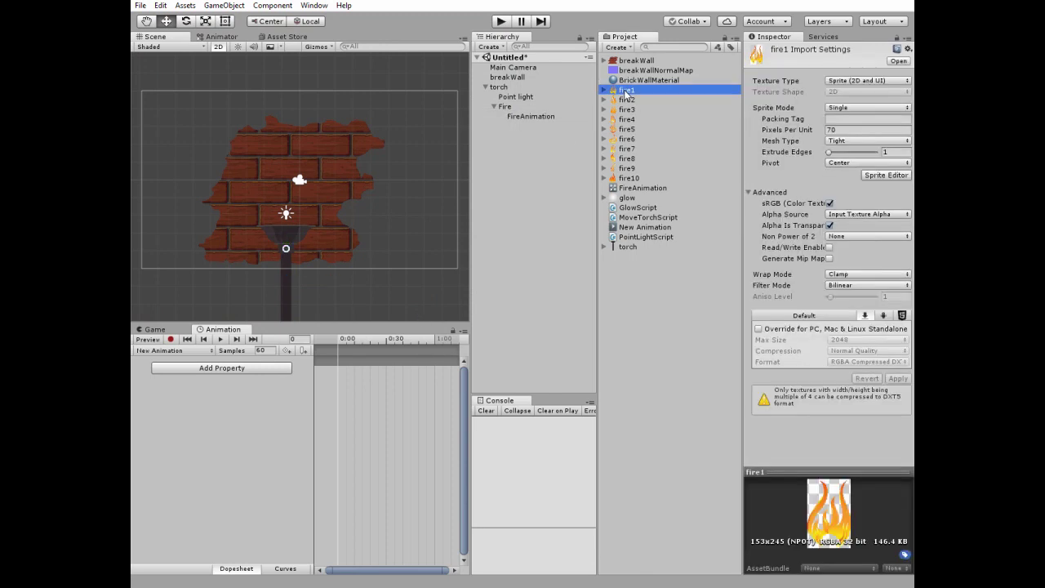
left_click(629, 178, "shift")
left_click_drag(614, 96, 339, 361)
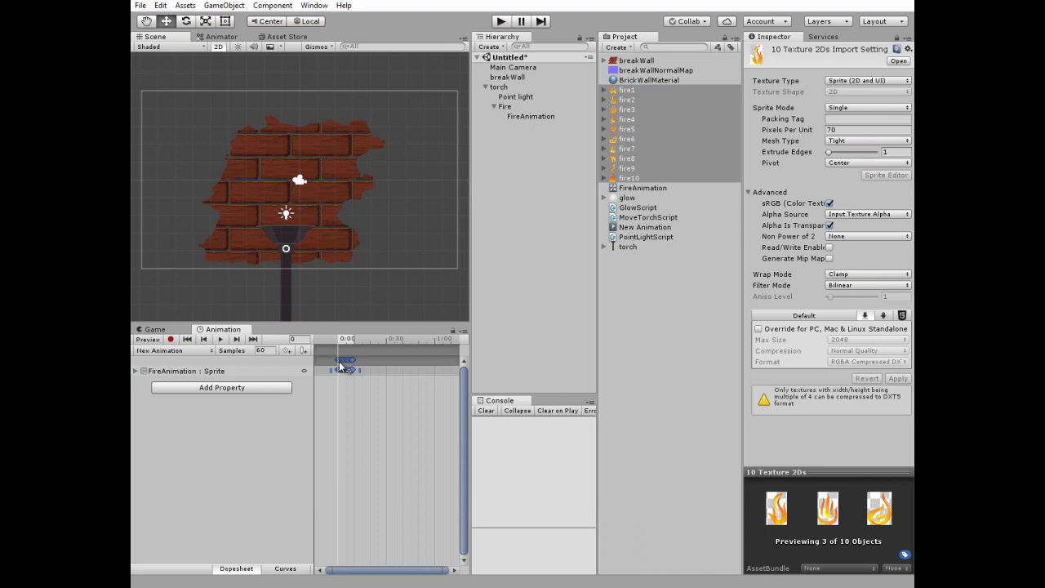
left_click(270, 351)
key("Return")
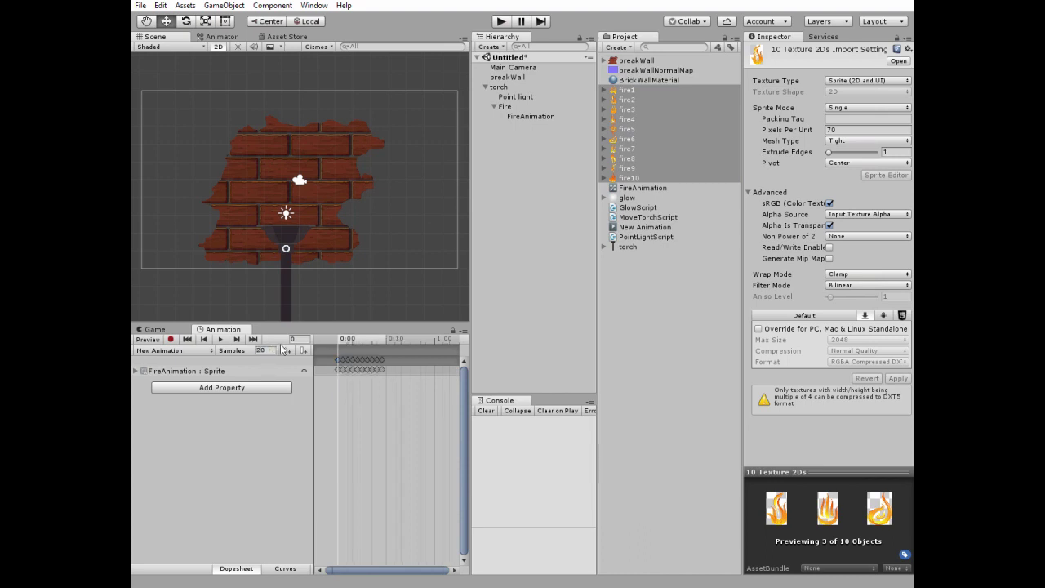
left_click(219, 338)
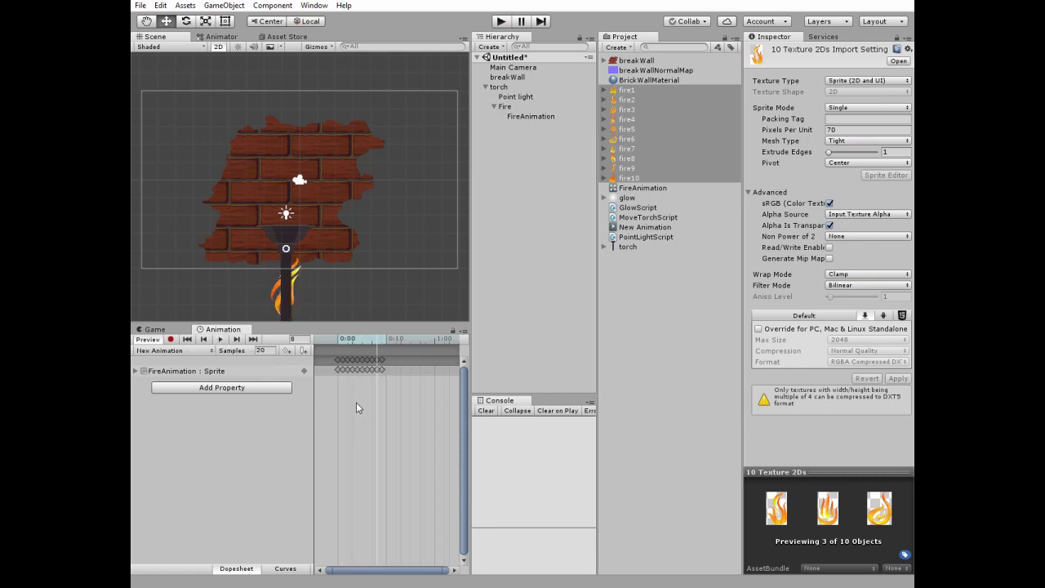
Set FireAnimation's Order in Layer to 5.
left_click(527, 118)
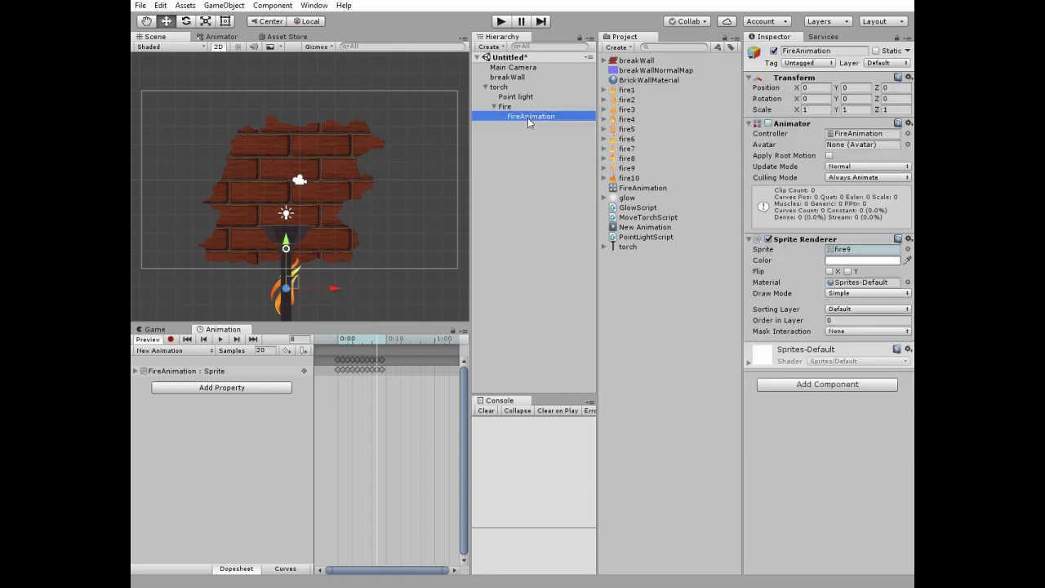
left_click(840, 320)
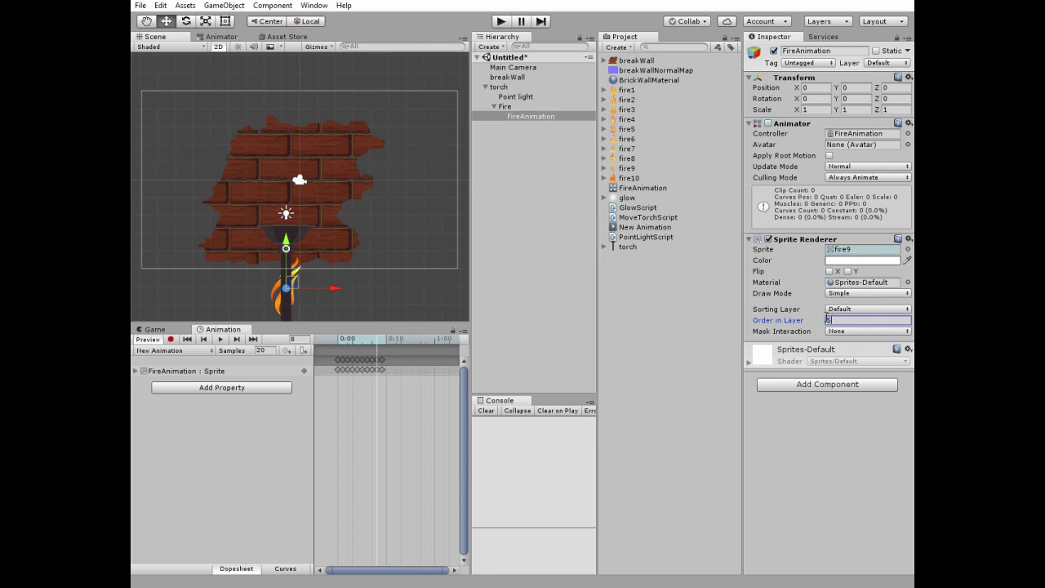
left_click(527, 117)
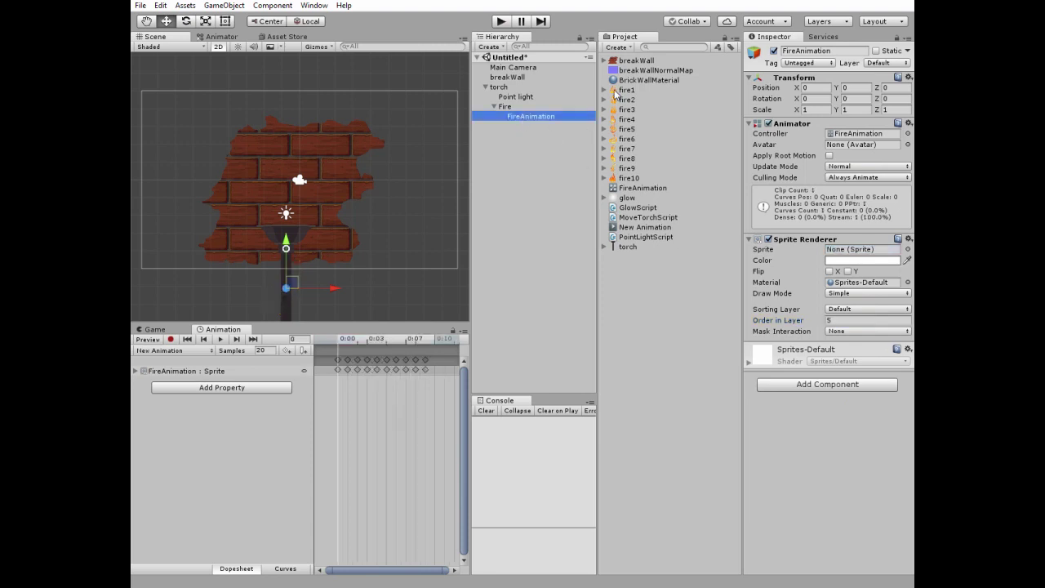
Assign fire1 as the flame's sprite and raise the Fire object to Y 4.95 in the torch head.
left_click_drag(613, 94, 865, 254)
left_click(504, 105)
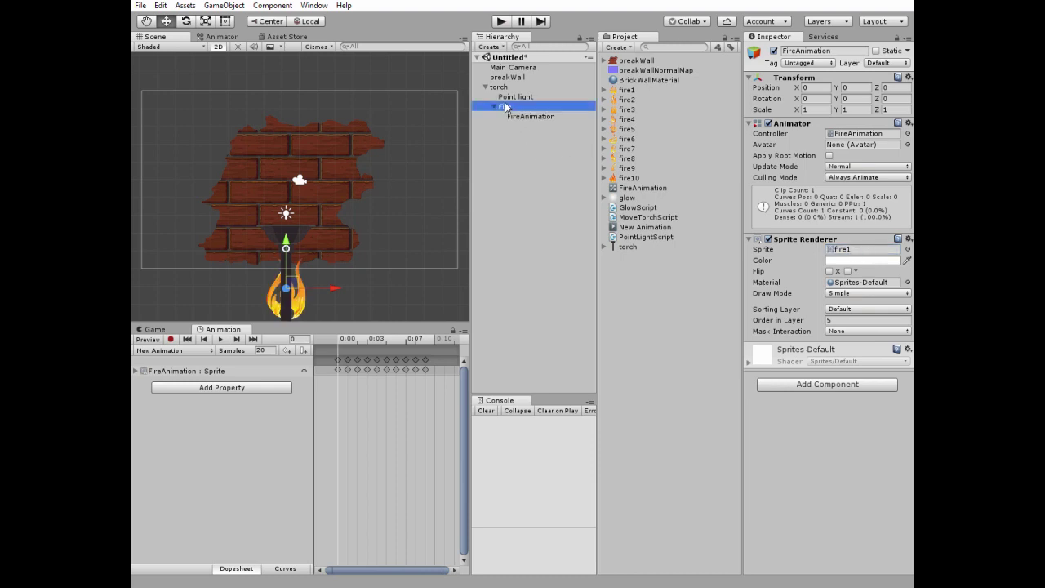
left_click_drag(293, 280, 291, 193)
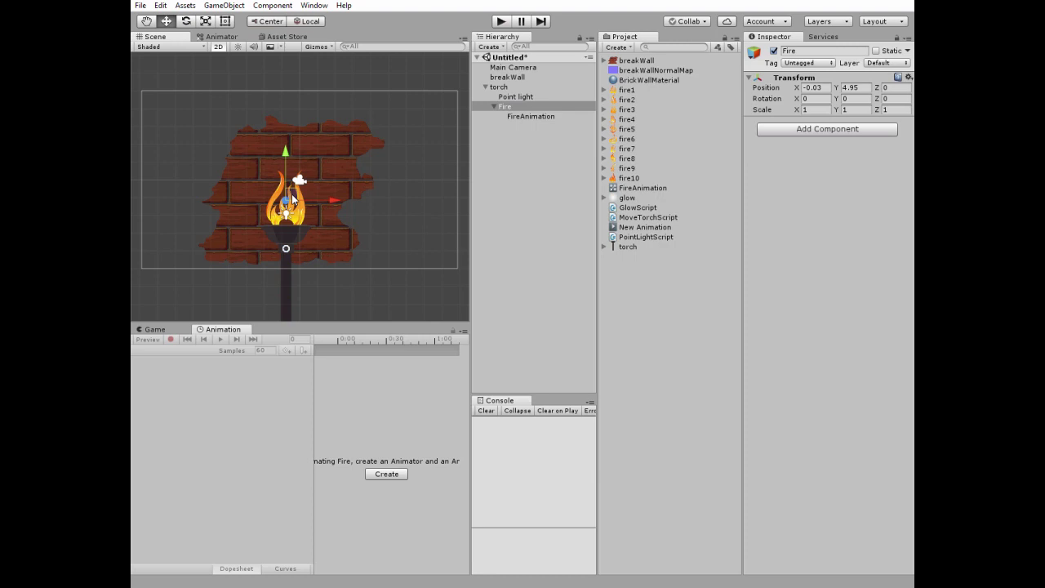
Create an Effects > Particle System, nest it under Fire, and rename it SmokeParticles.
left_click(488, 46)
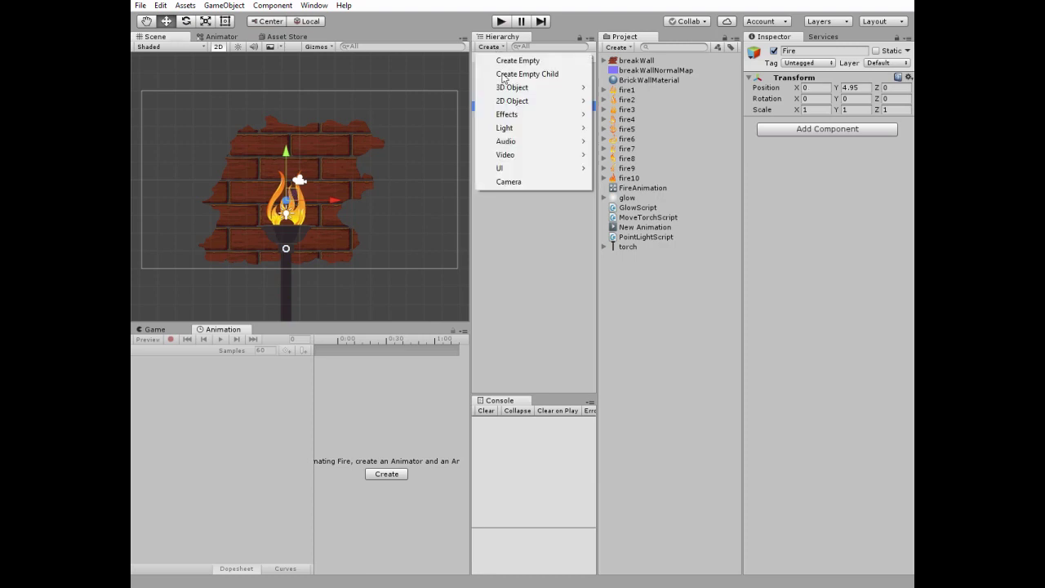
mouse_move(545, 118)
left_click(630, 114)
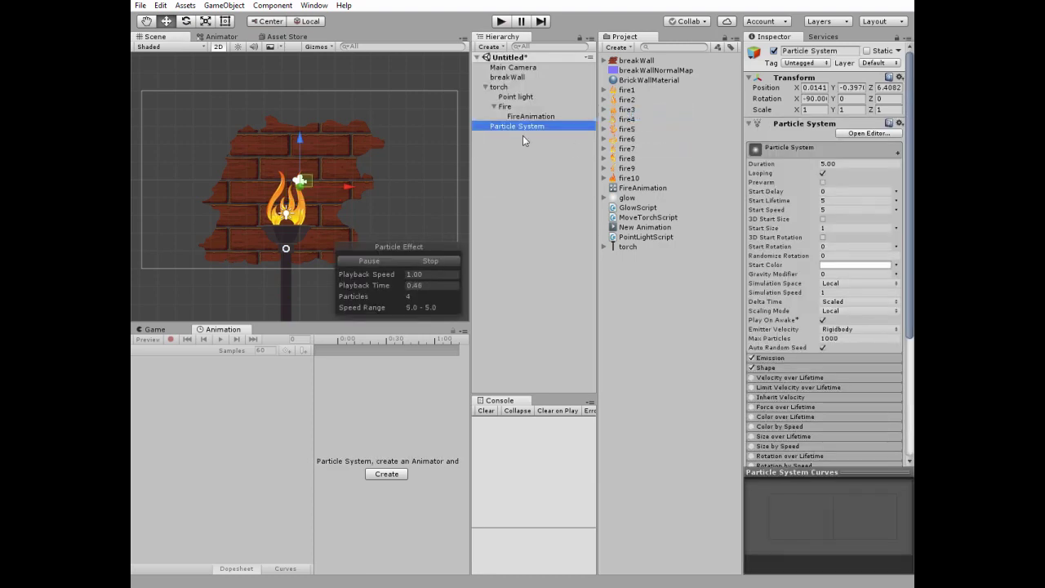
left_click_drag(500, 130, 506, 106)
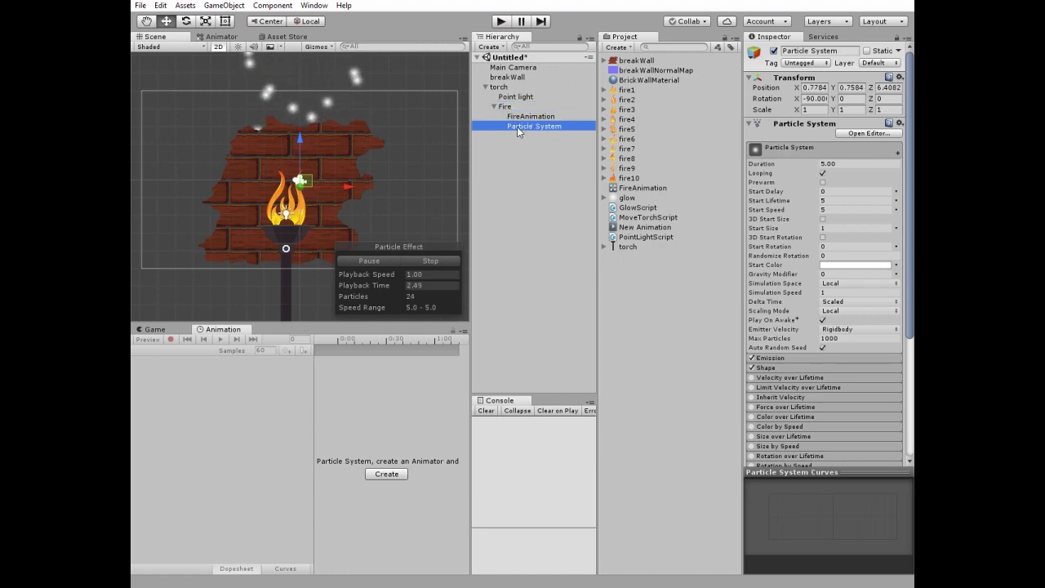
left_click(516, 127)
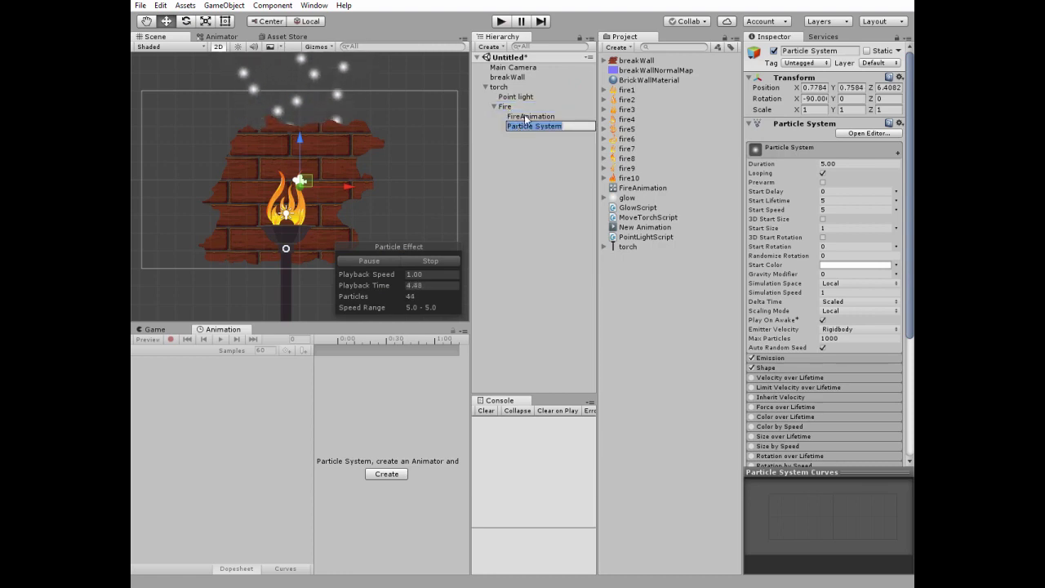
key("BackSpace")
type("Smoke")
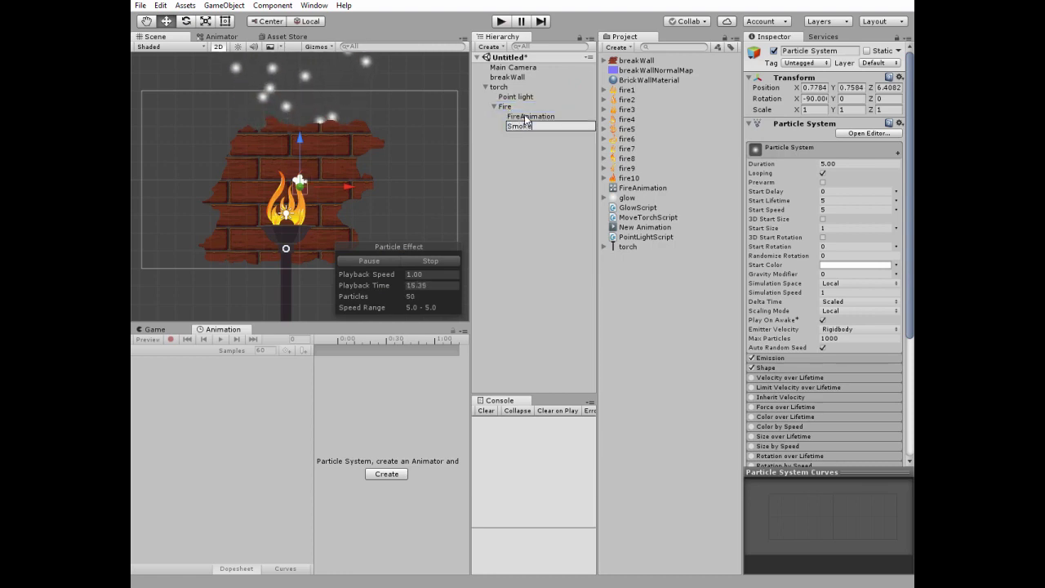
type("Particles")
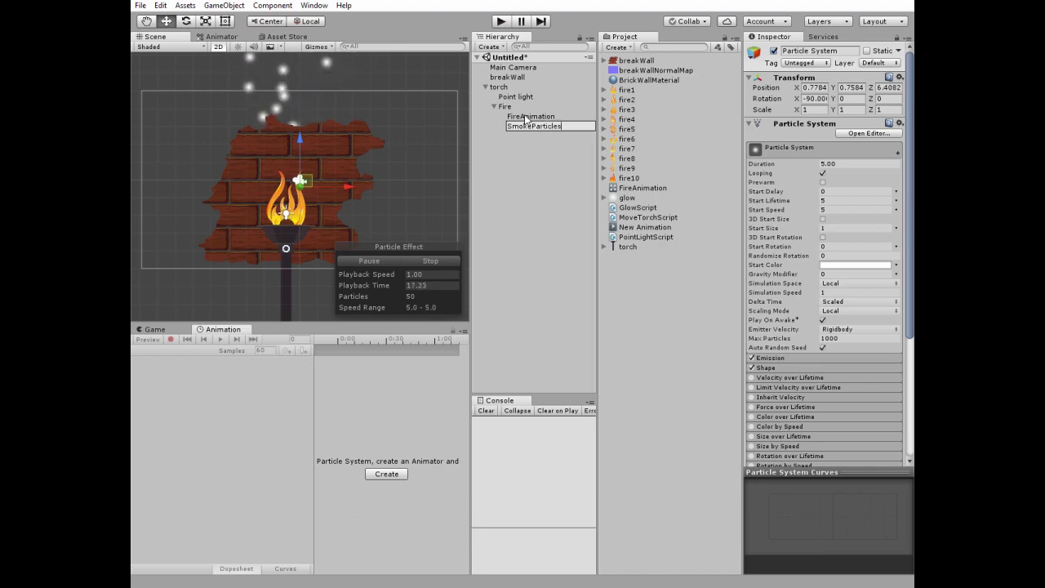
key("Return")
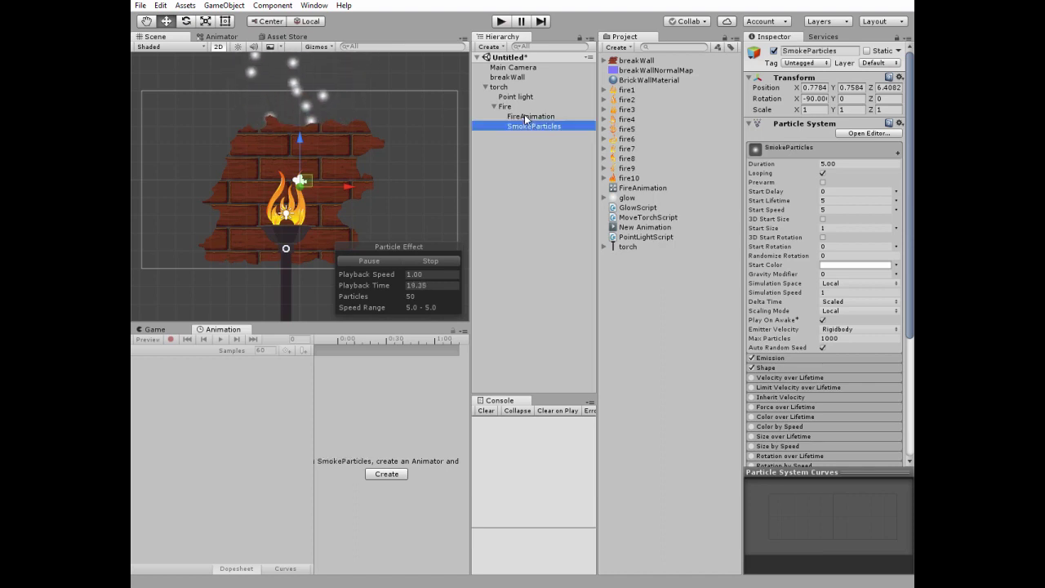
Give the smoke start lifetime 2, start size 3, a mostly transparent start colour, and World simulation space.
left_click(834, 200)
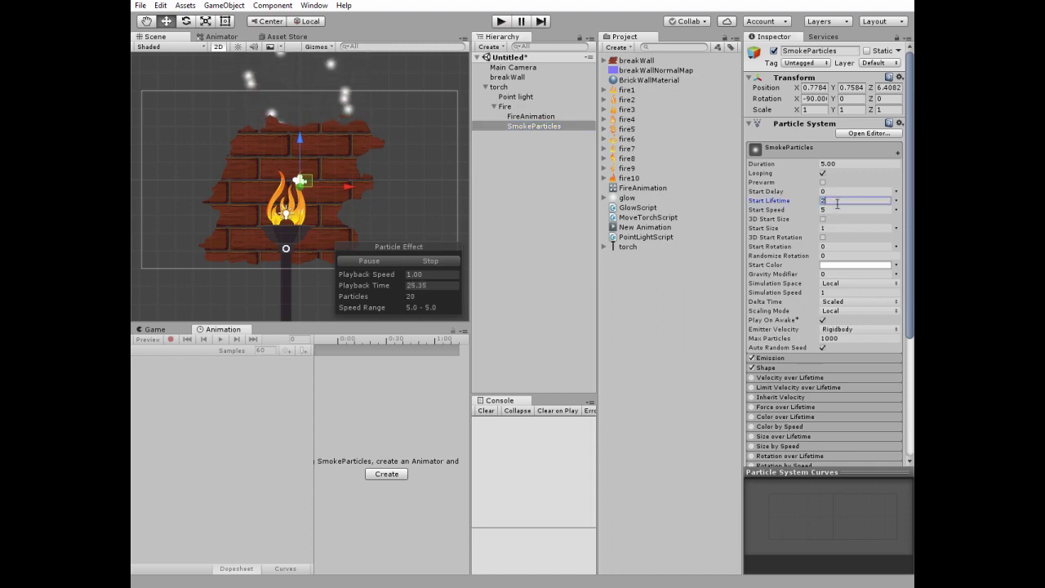
left_click(826, 229)
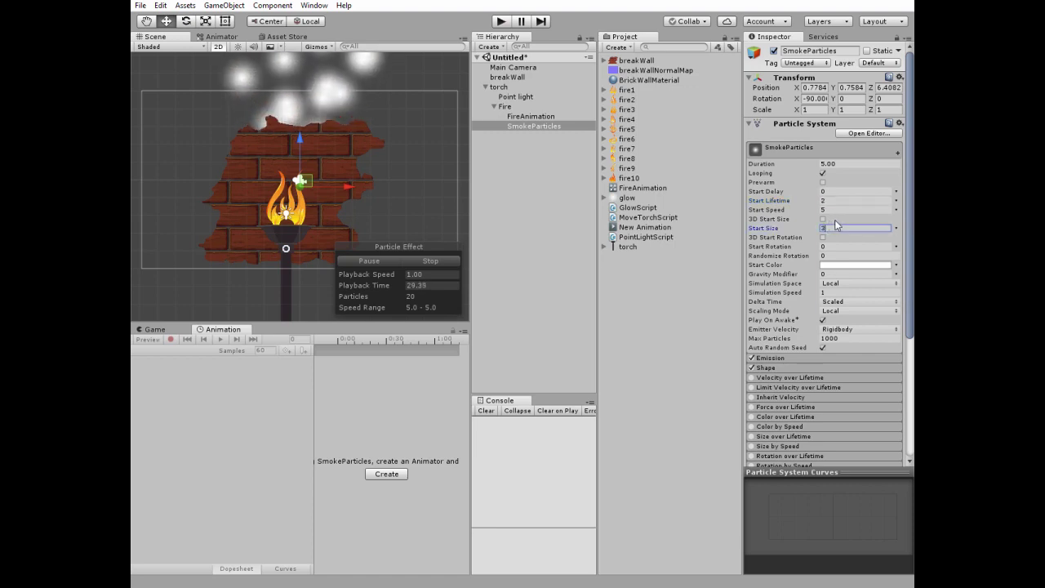
type("3")
left_click(832, 266)
left_click_drag(531, 348, 513, 352)
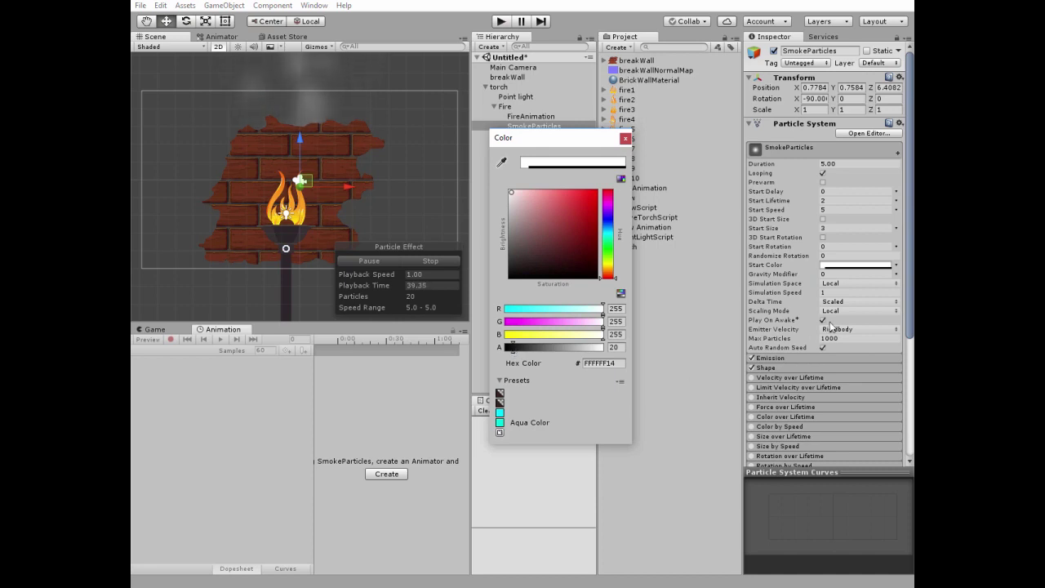
left_click(834, 288)
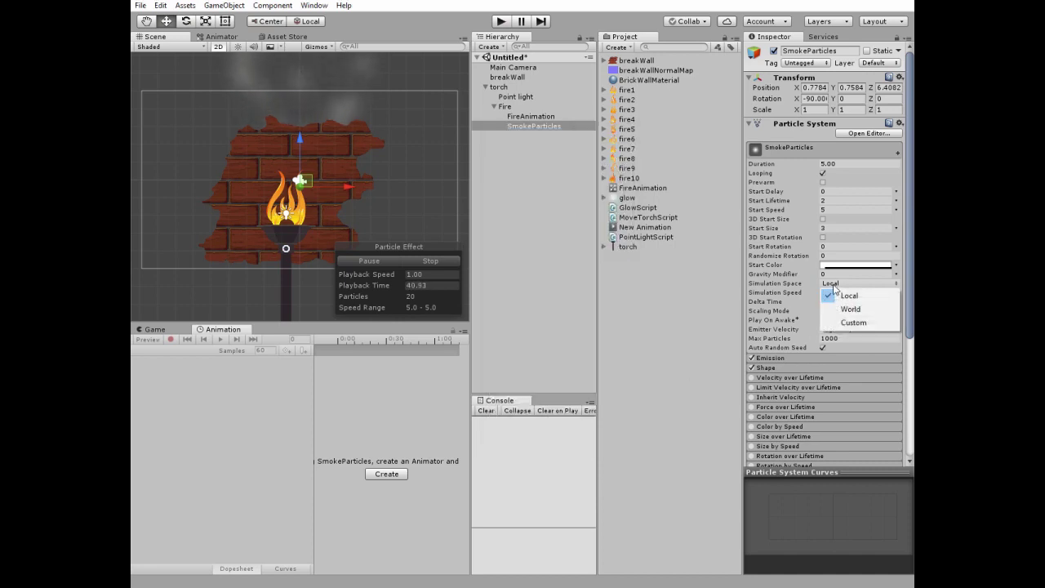
left_click(841, 307)
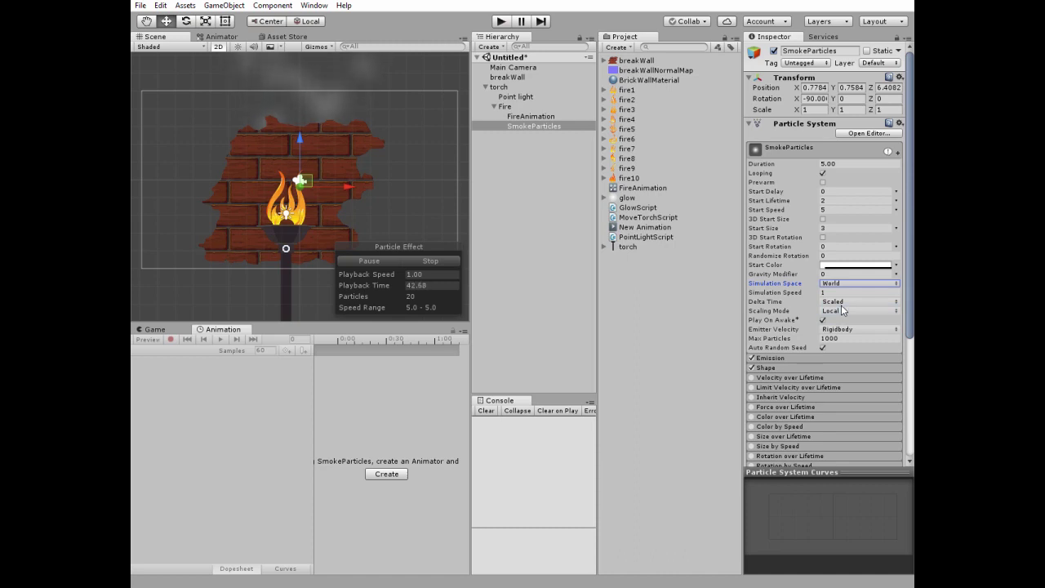
Set the emitter Shape to a cone with angle 0 and radius 0.7.
left_click(771, 368)
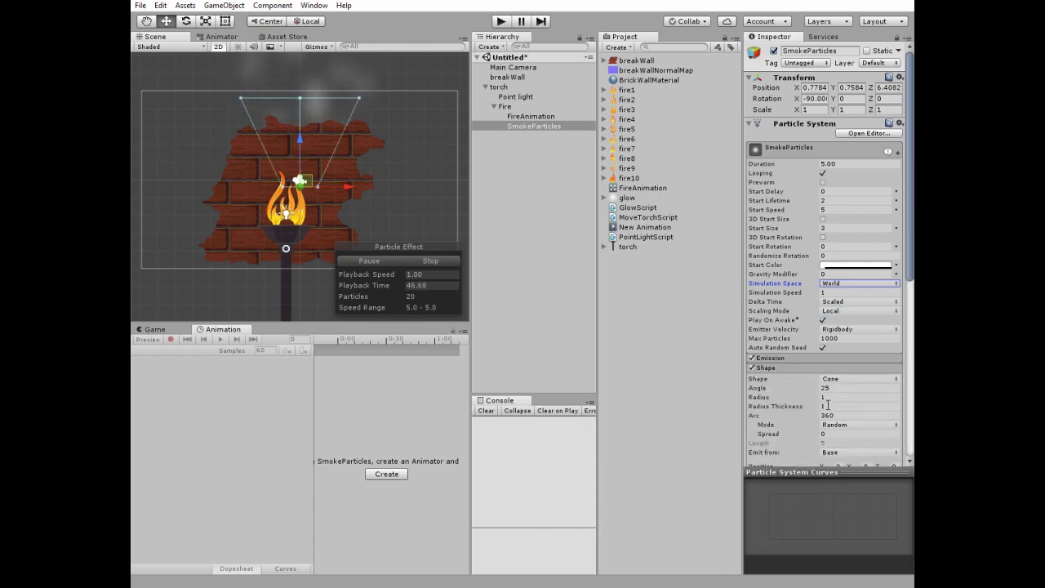
left_click(824, 388)
type("0")
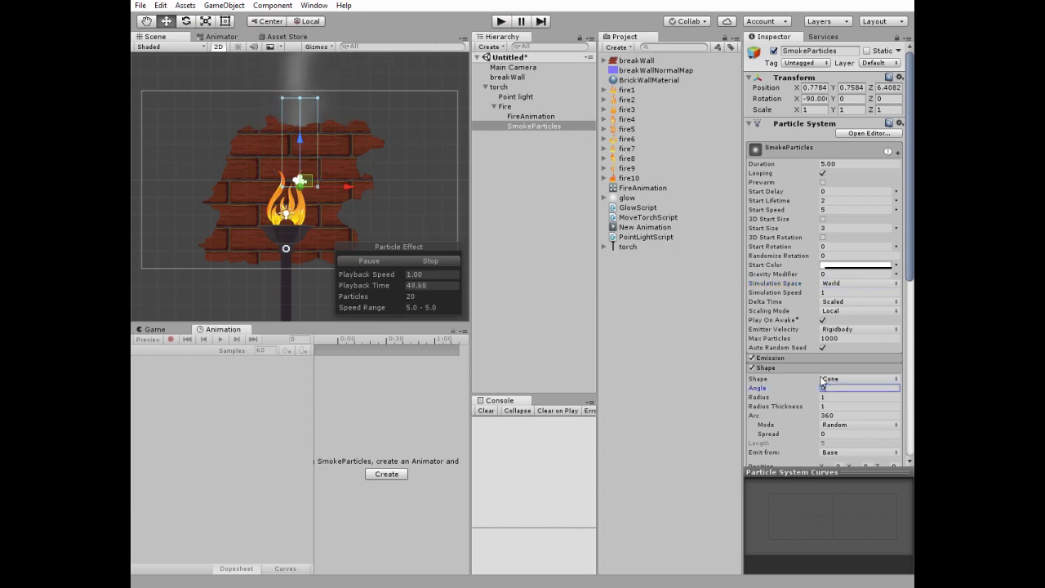
left_click(832, 398)
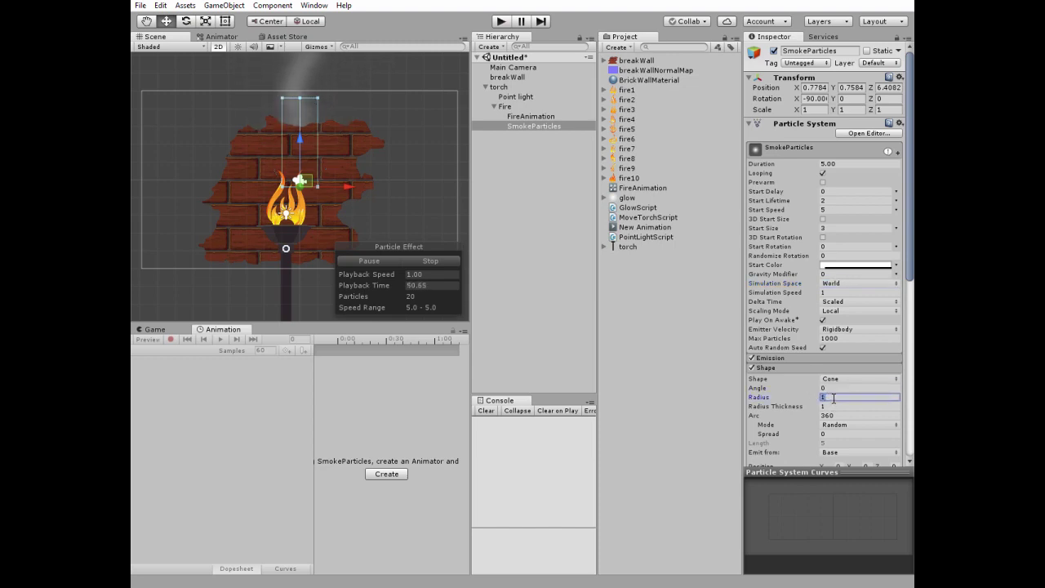
type("0.7")
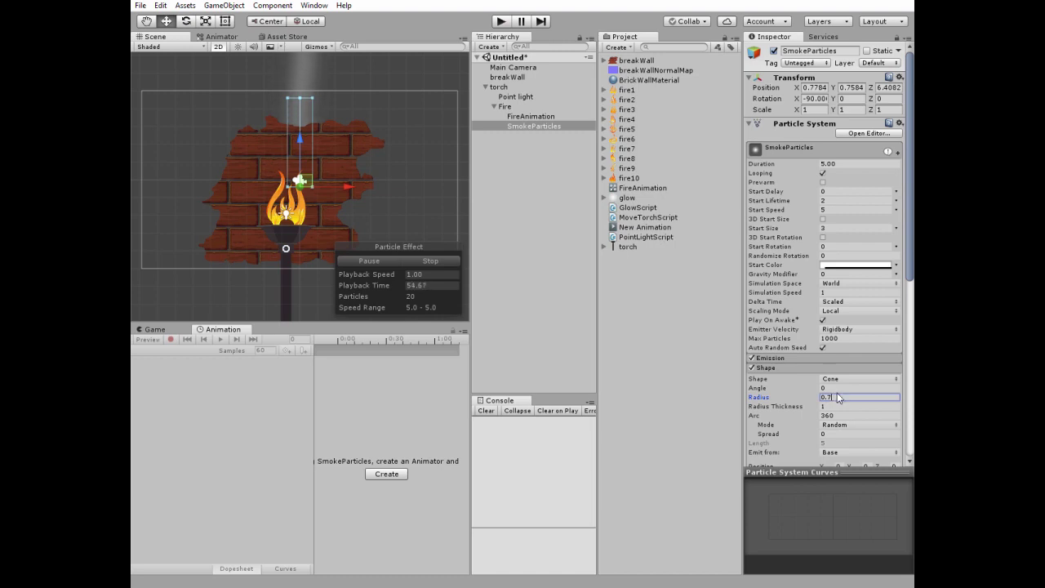
scroll(820, 372, "down", 5)
scroll(815, 361, "down", 1)
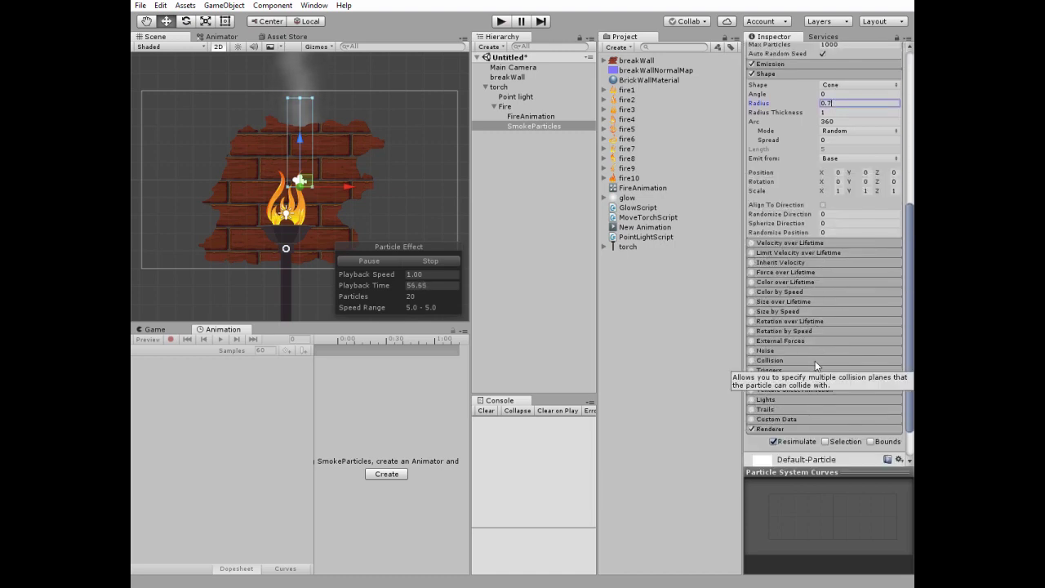
Enable Color over Lifetime and set the gradient's end alpha key to 0.
left_click(751, 283)
left_click(868, 294)
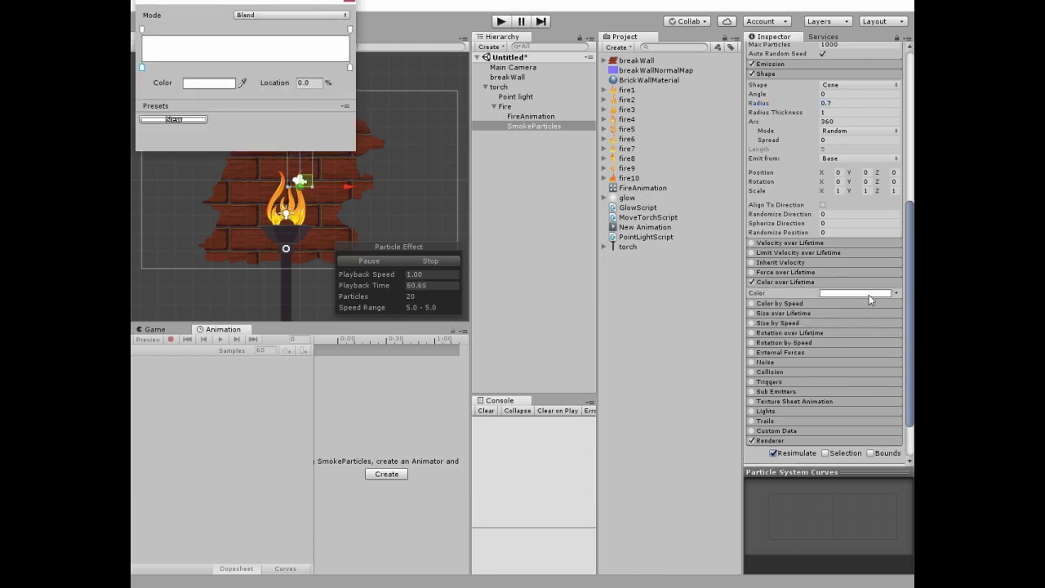
left_click(350, 30)
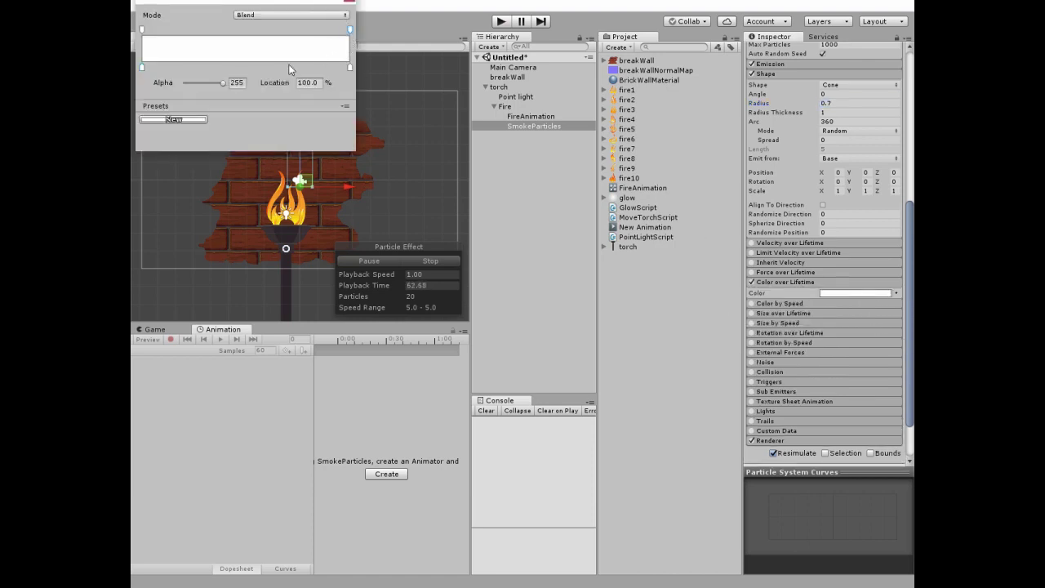
left_click_drag(226, 84, 178, 84)
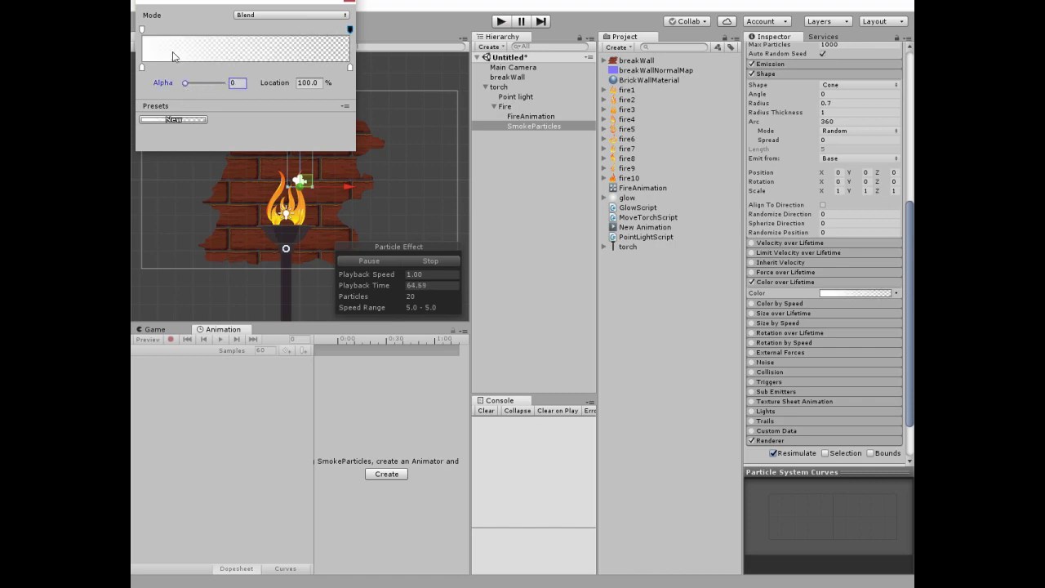
left_click(348, 3)
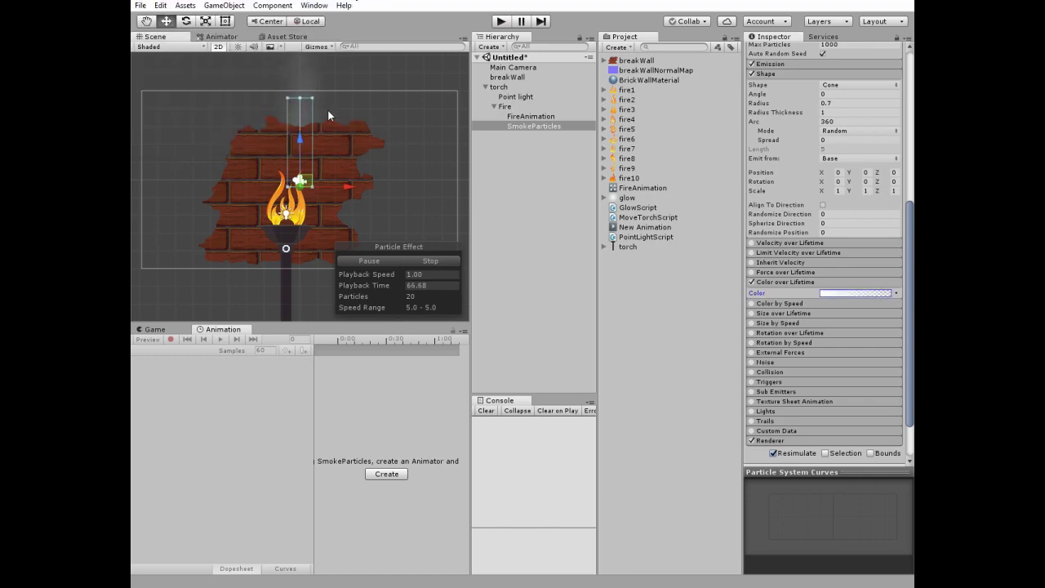
Set the smoke Renderer's Order in Layer to 4.
scroll(753, 327, "down", 3)
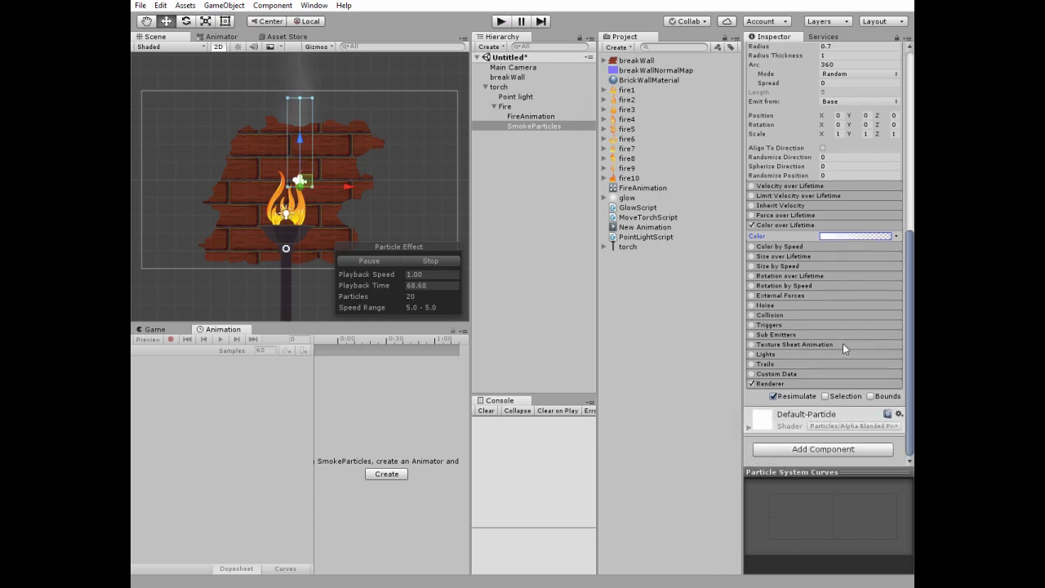
left_click(772, 383)
scroll(808, 380, "down", 5)
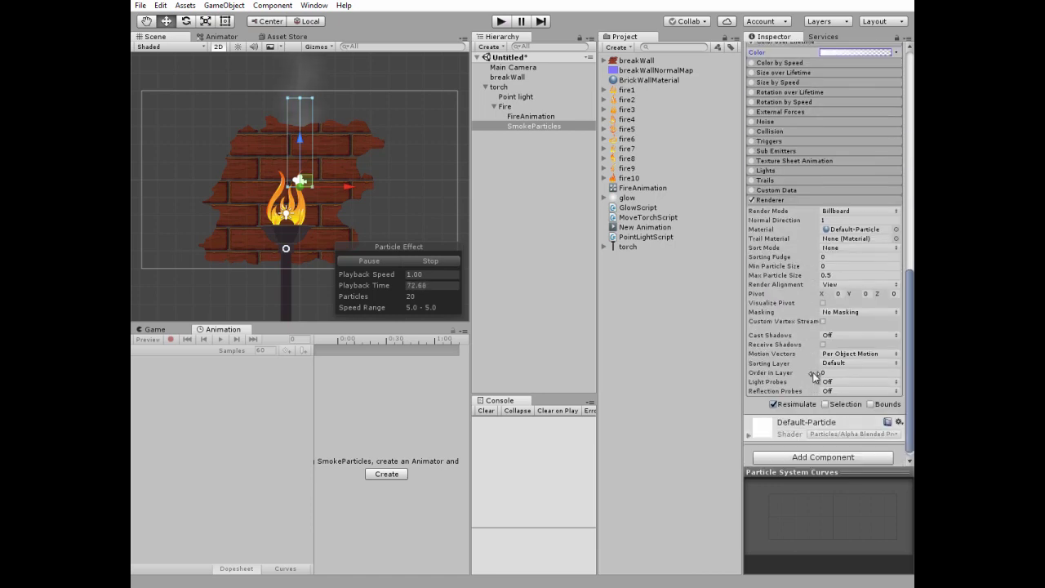
left_click(830, 374)
left_click(522, 127)
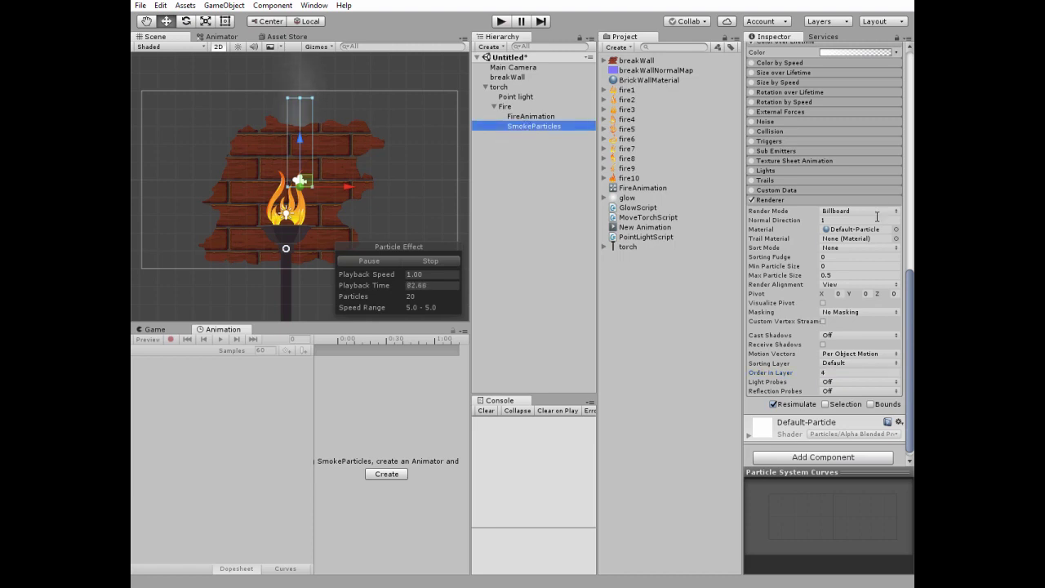
scroll(870, 212, "up", 5)
scroll(871, 212, "up", 5)
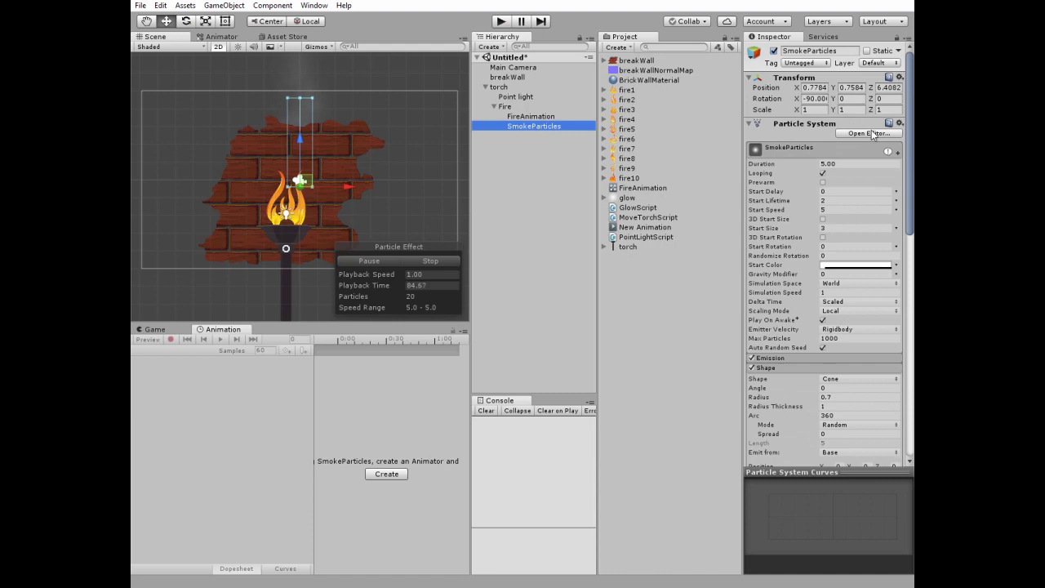
Set SmokeParticles' Z position to 0 and drag it down to X 0.02, Y -0.69 inside the flame.
left_click(888, 88)
type("0")
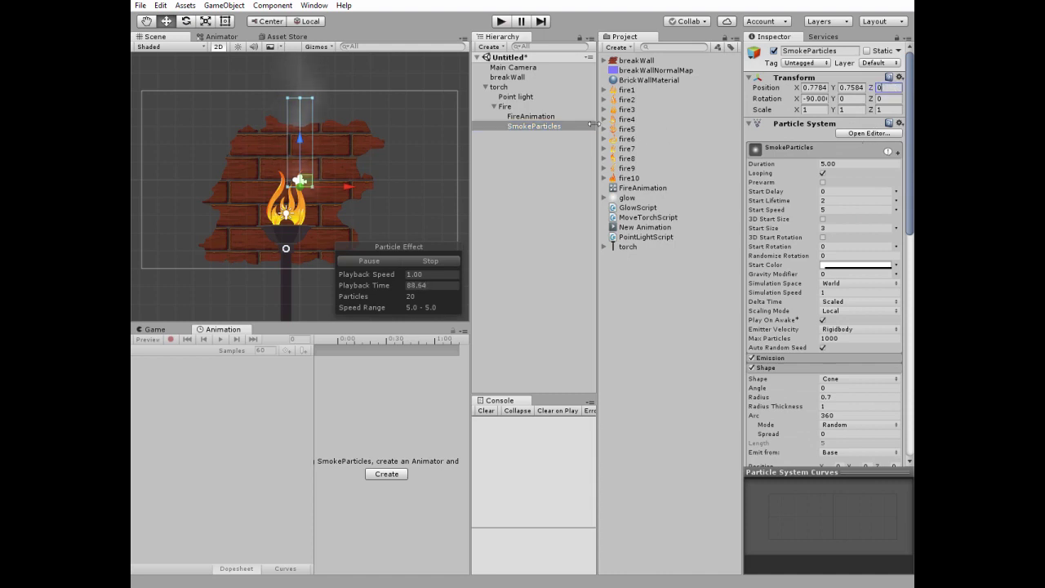
left_click(516, 125)
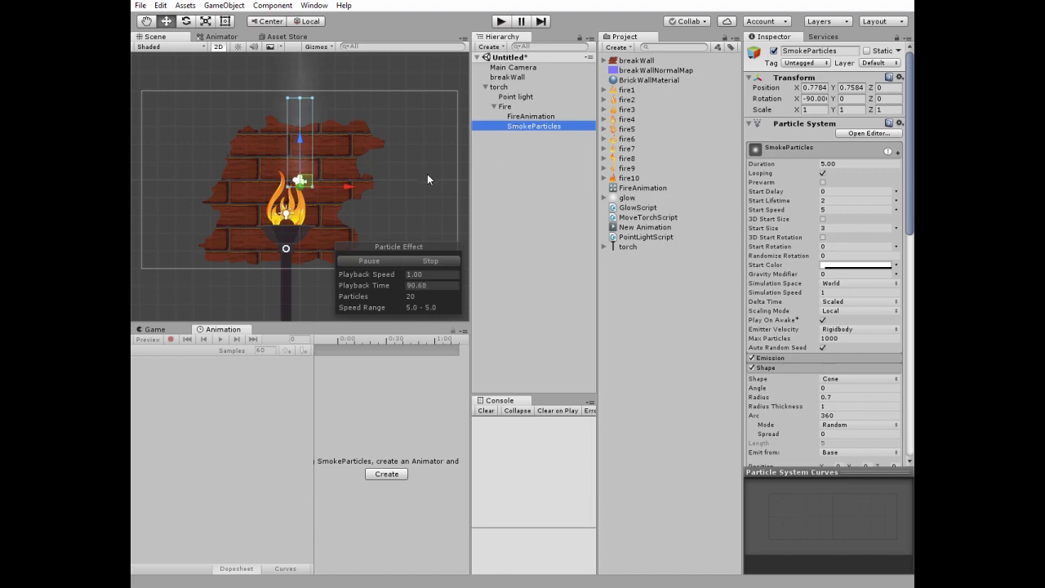
left_click(308, 186)
left_click_drag(308, 186, 292, 208)
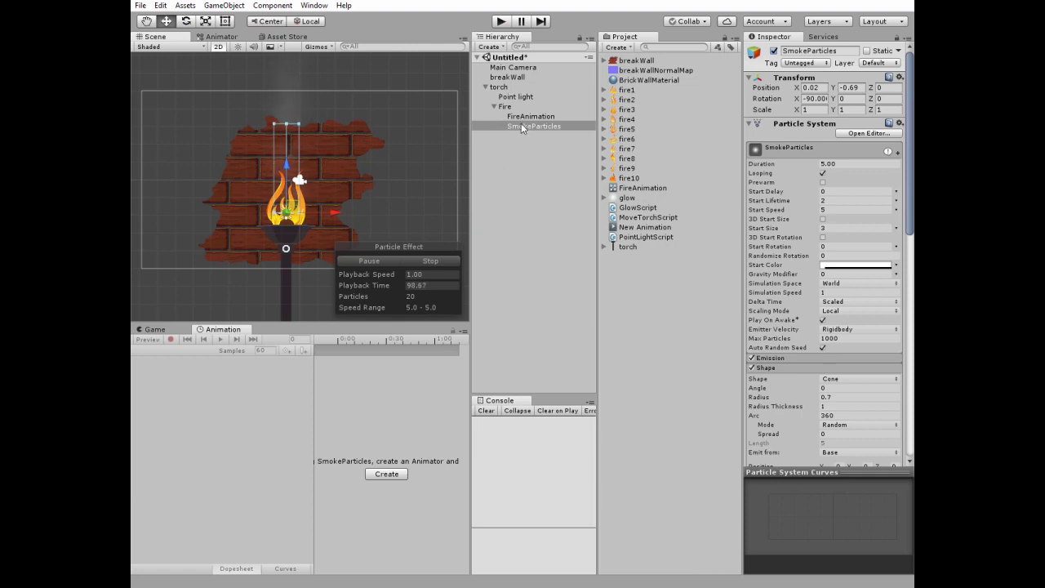
left_click(505, 105)
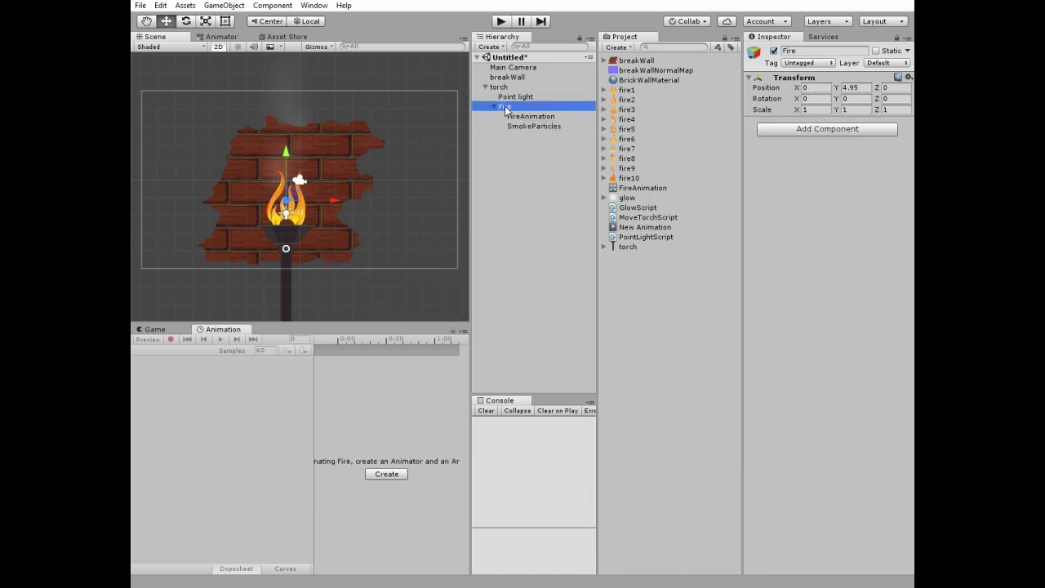
Add the glow sprite as a child of Fire with Order in Layer 5.
left_click(506, 109)
left_click_drag(506, 109, 506, 105)
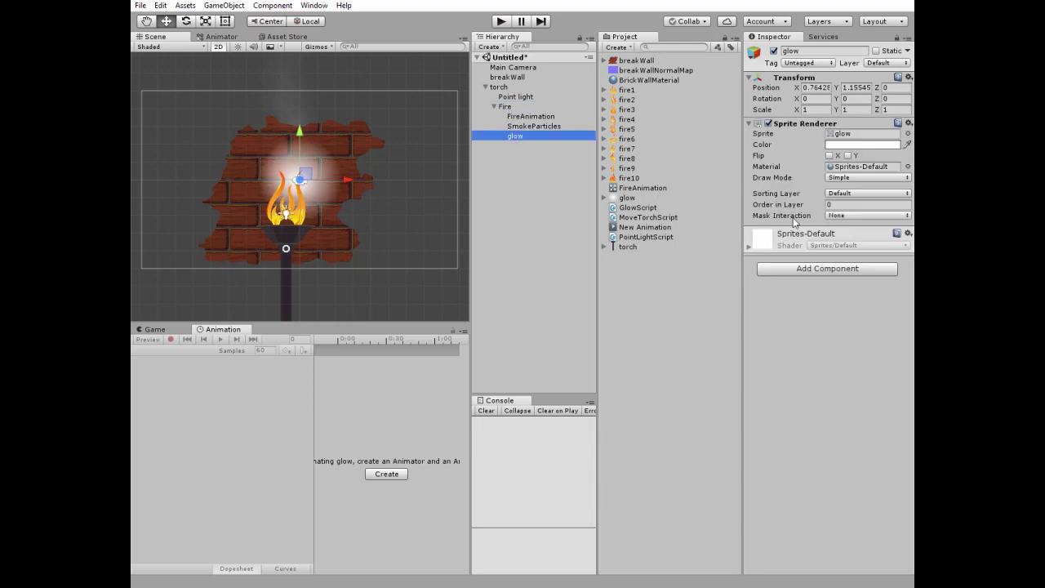
left_click(835, 205)
type("5")
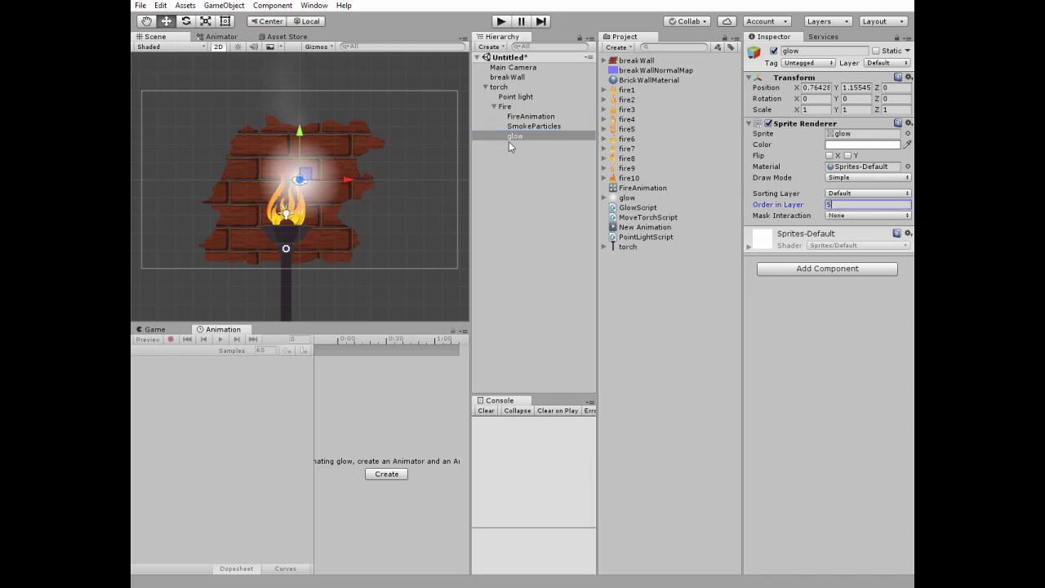
Centre the glow on the flame at X -0.01, Y -0.73 and shrink it to 0.71353 scale.
left_click_drag(308, 175, 297, 217)
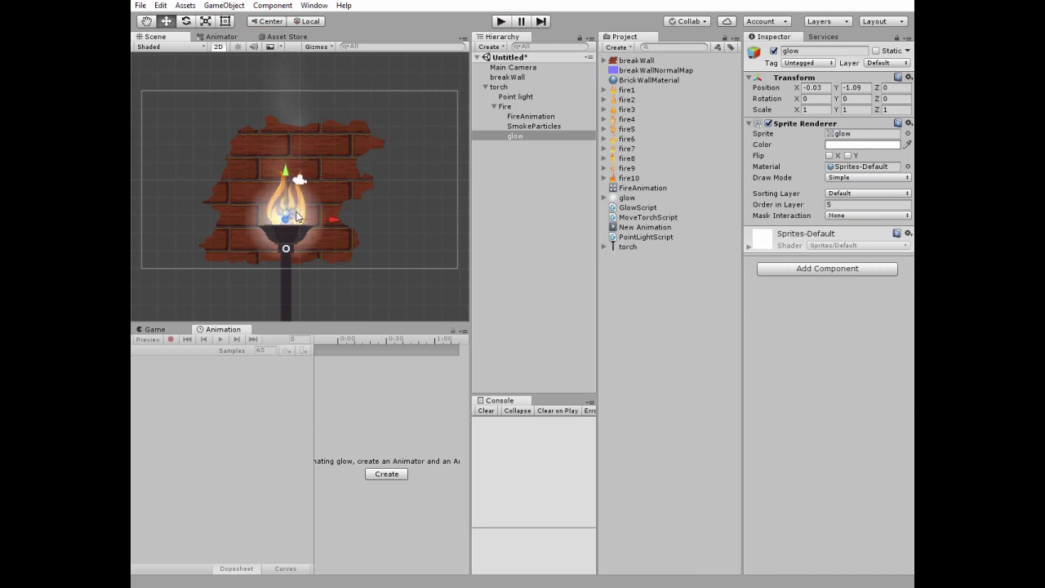
left_click(521, 135)
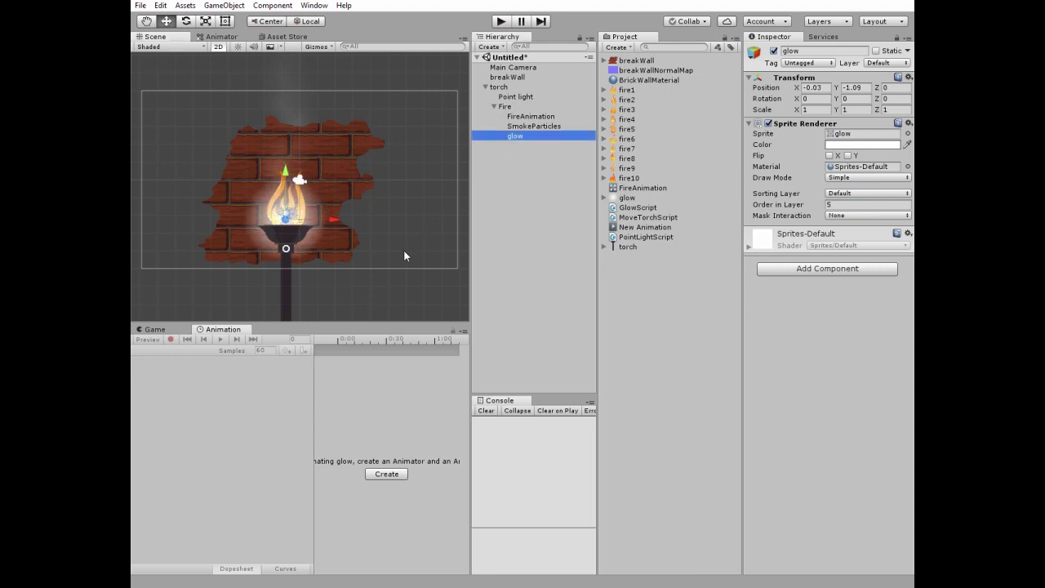
key("t")
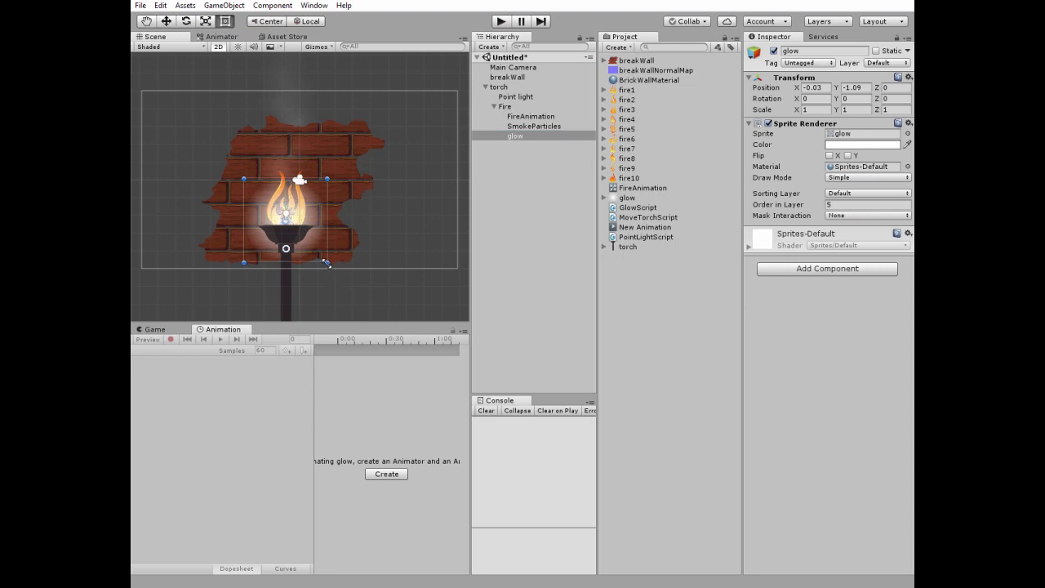
left_click_drag(326, 263, 287, 218, "shift")
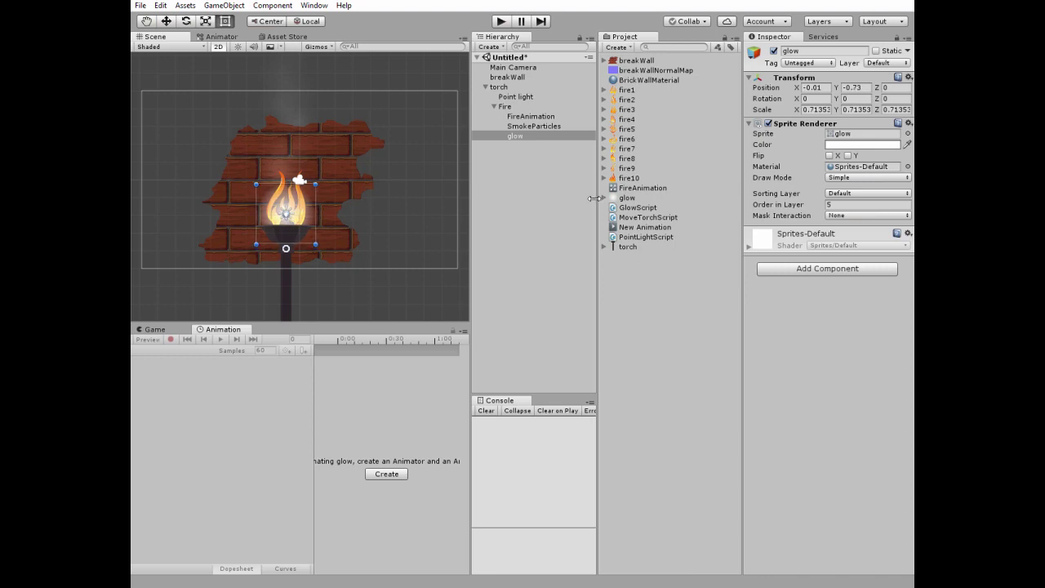
left_click(515, 136)
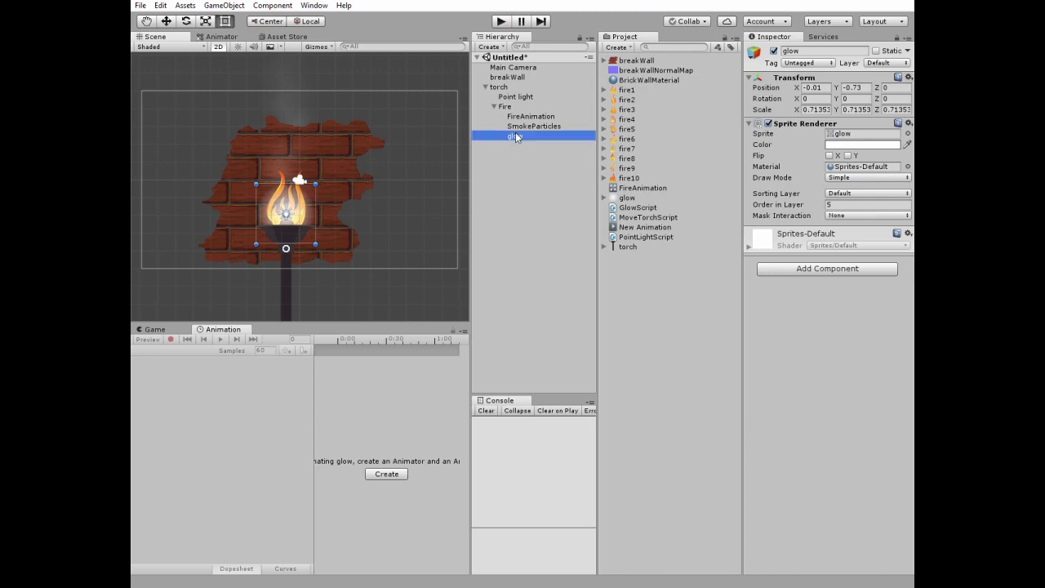
Open GlowScript from the Project panel in MonoDevelop.
double_click(641, 209)
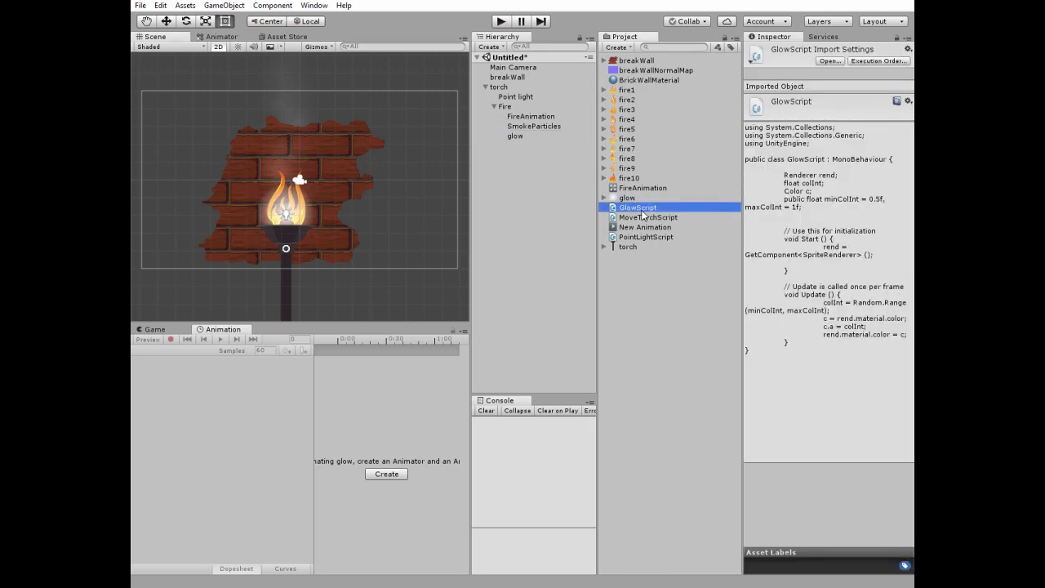